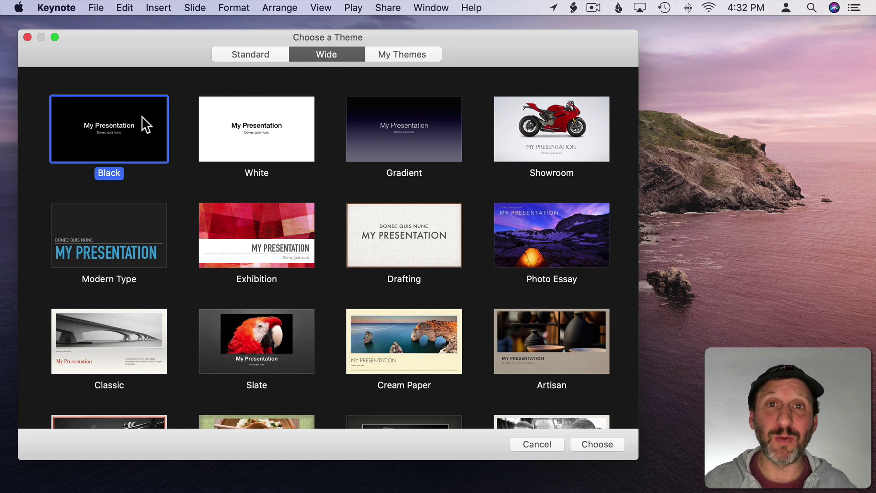
# Start a Black-theme presentation at 25% zoom and delete the title and subtitle placeholders
pyautogui.doubleClick(103, 127)
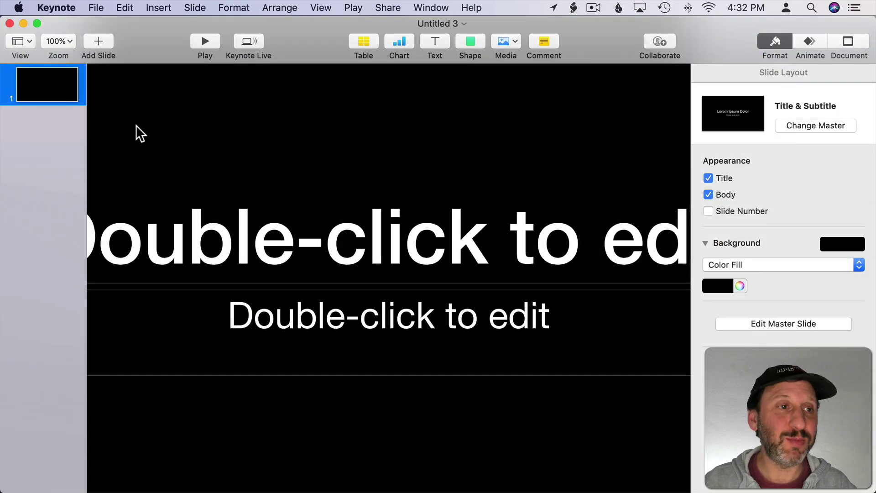
pyautogui.click(57, 41)
pyautogui.click(62, 56)
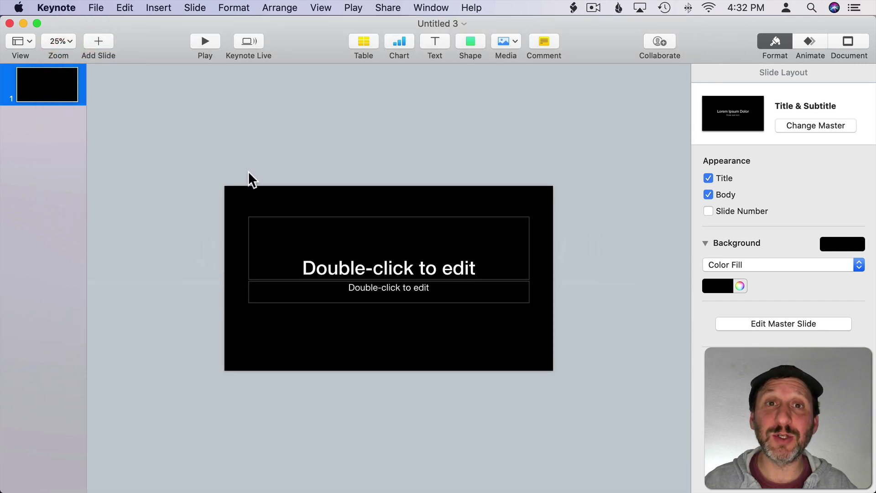
pyautogui.moveTo(223, 220); pyautogui.dragTo(604, 333)
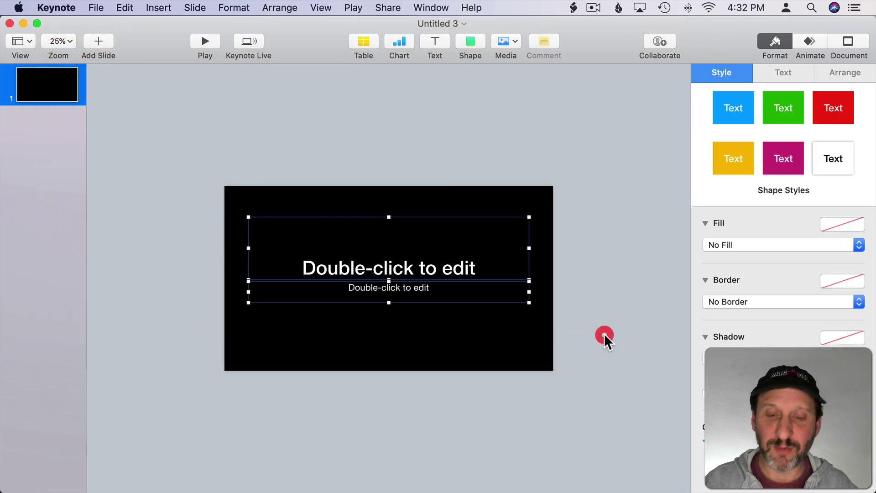
pyautogui.press('Delete')
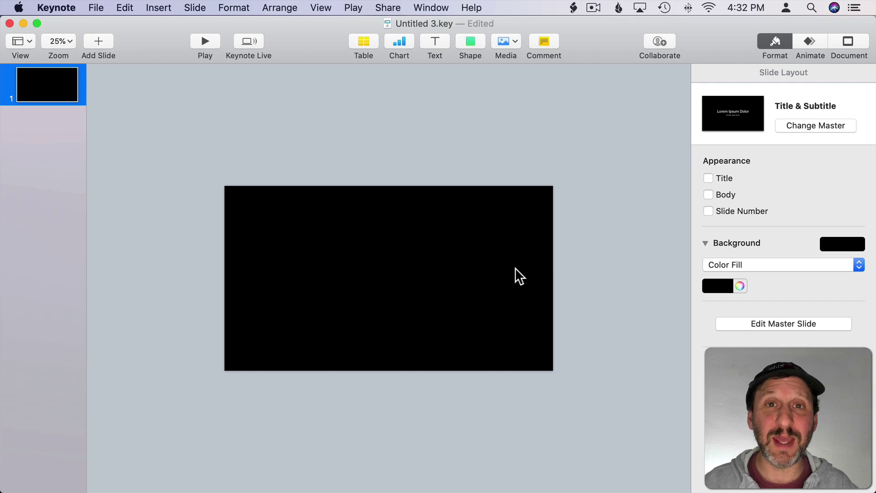
# Insert a square shape and stretch it into a rectangle covering the whole slide
pyautogui.click(468, 43)
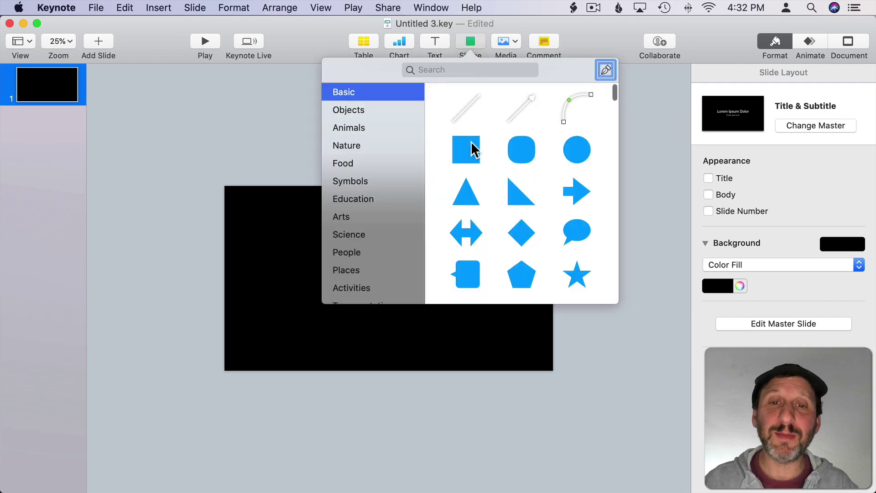
pyautogui.click(464, 152)
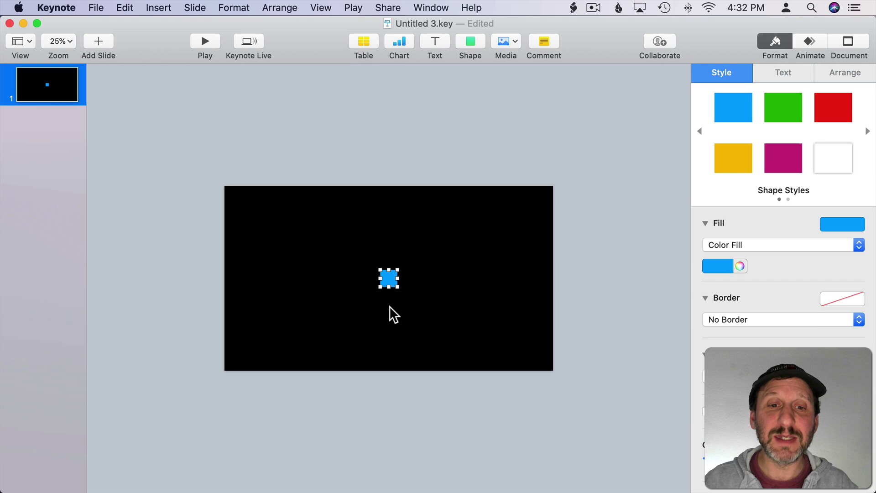
pyautogui.moveTo(377, 268); pyautogui.dragTo(223, 186)
pyautogui.moveTo(222, 186); pyautogui.dragTo(222, 186)
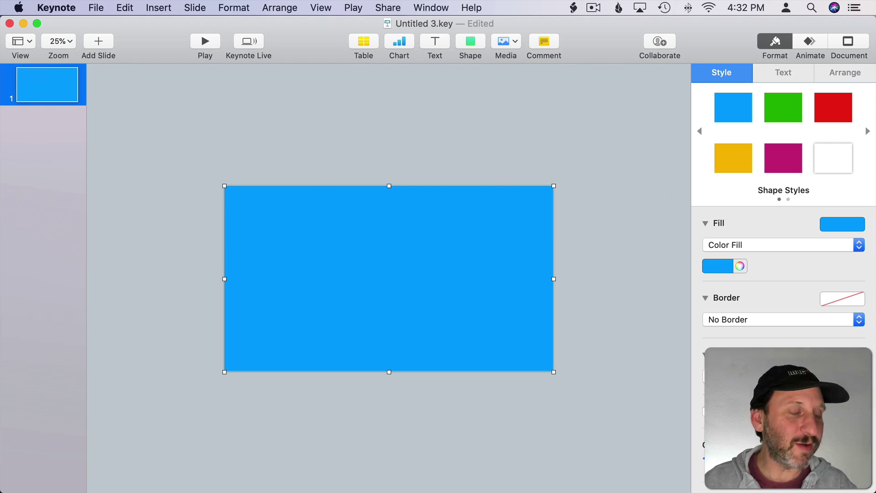
# Drop the lemon-pattern PNG into the rectangle, enlarge and reposition it within the mask, then finish editing
pyautogui.moveTo(36, 473); pyautogui.dragTo(371, 270)
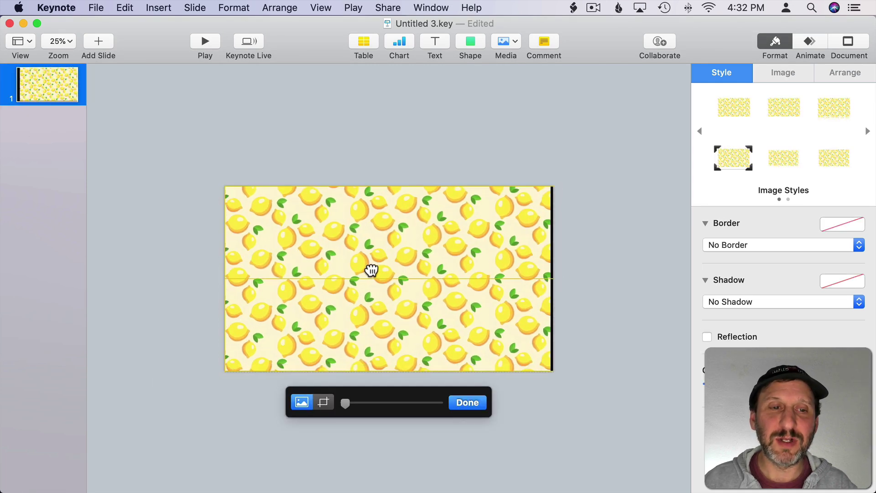
pyautogui.moveTo(551, 276); pyautogui.dragTo(577, 279)
pyautogui.moveTo(461, 275); pyautogui.dragTo(458, 272)
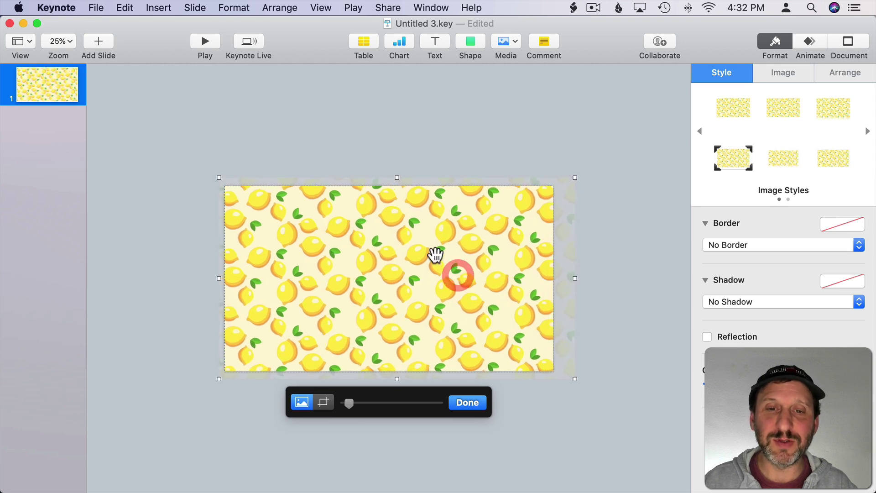
pyautogui.click(467, 402)
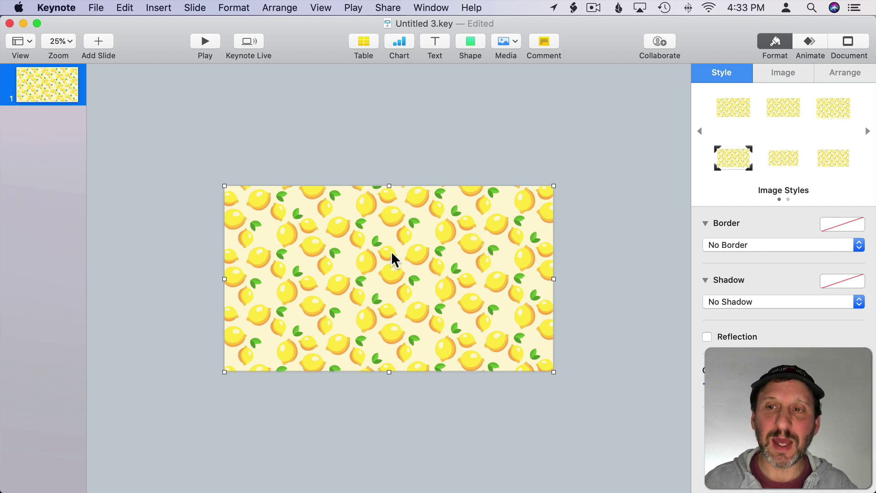
# Set the lemon image width to 3840 pt and position it over the slide
pyautogui.click(821, 71)
pyautogui.click(763, 183)
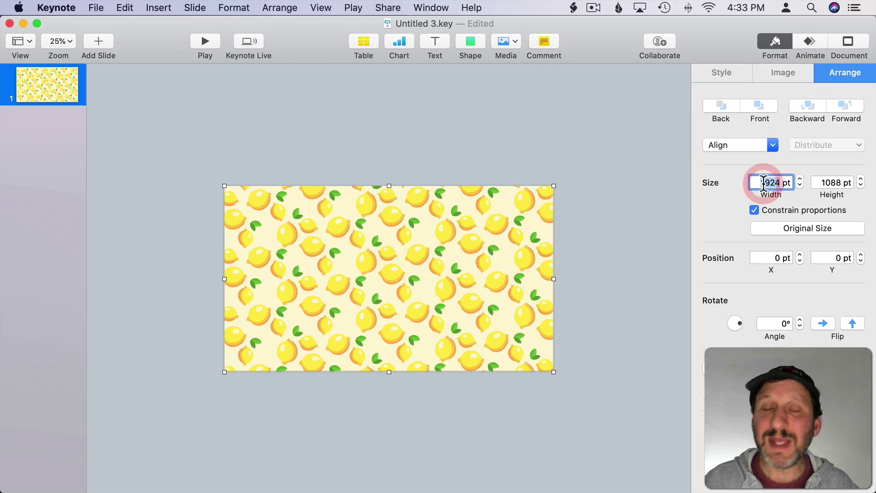
pyautogui.write('3840')
pyautogui.press('Return')
pyautogui.moveTo(618, 293); pyautogui.dragTo(390, 176)
pyautogui.moveTo(780, 322); pyautogui.dragTo(806, 321)
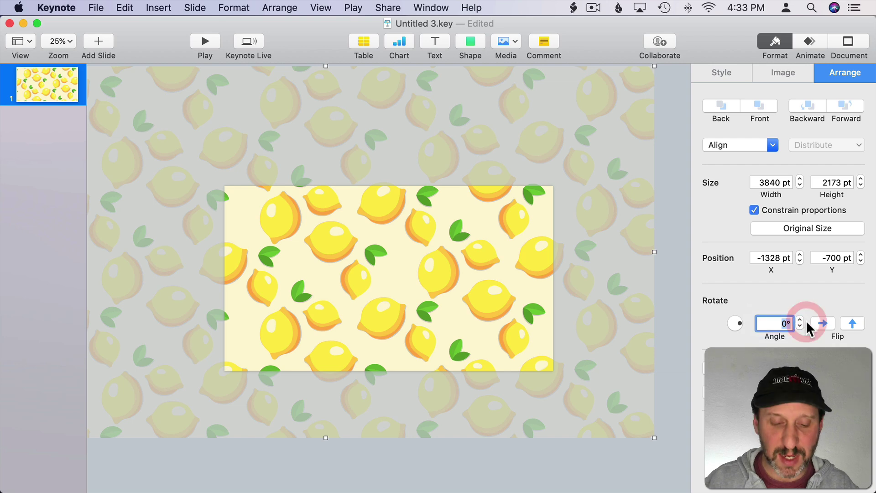
# Rotate the lemon image 45° and park it just off the slide's top-left corner
pyautogui.write('45')
pyautogui.press('Return')
pyautogui.moveTo(391, 381); pyautogui.dragTo(112, 272)
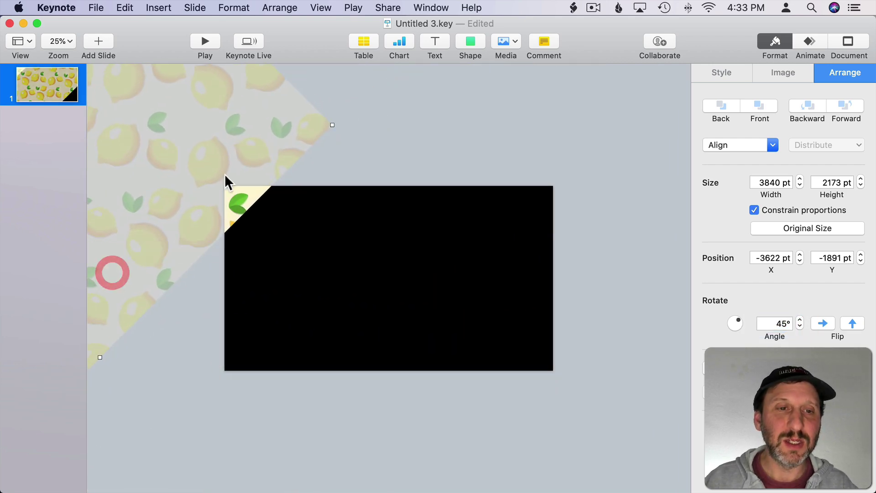
pyautogui.moveTo(225, 176); pyautogui.dragTo(205, 193)
# Duplicate slide 1
pyautogui.click(37, 83)
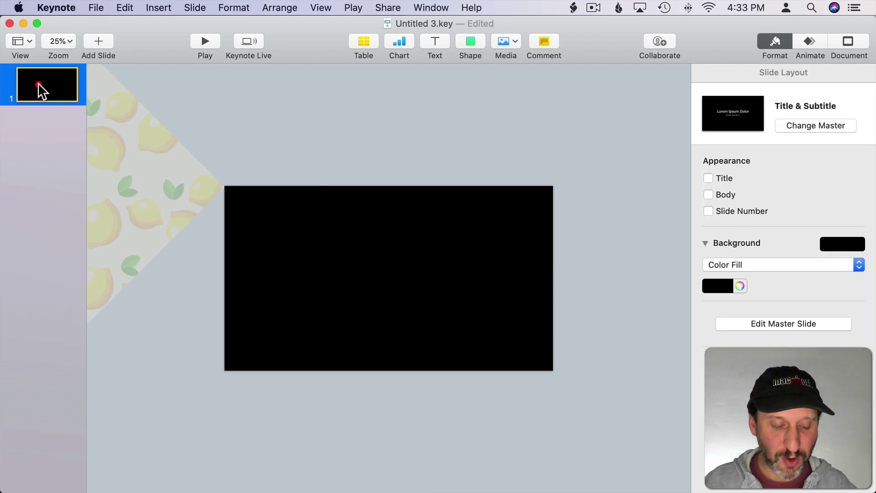
pyautogui.rightClick(51, 79)
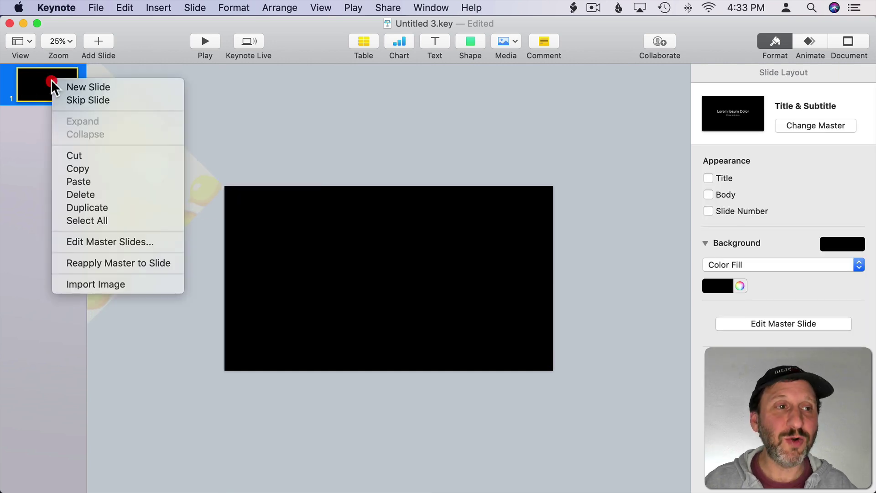
pyautogui.click(83, 205)
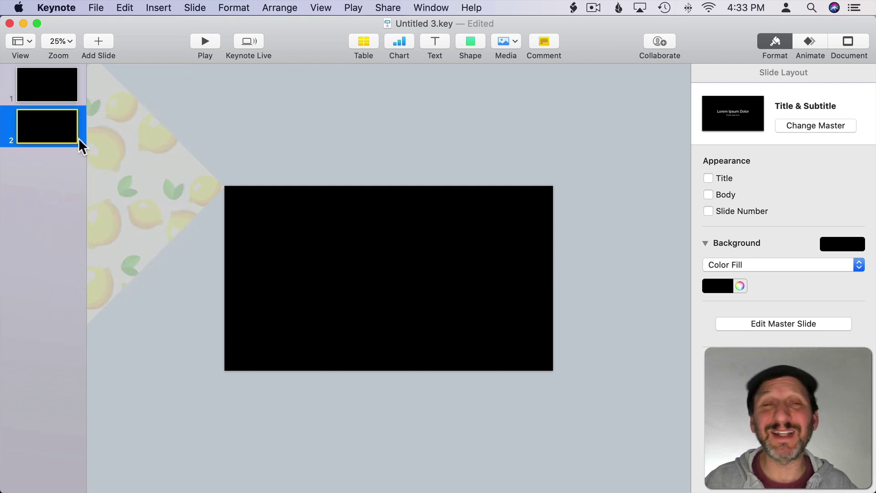
# Give slide 1 a Magic Move transition
pyautogui.click(53, 94)
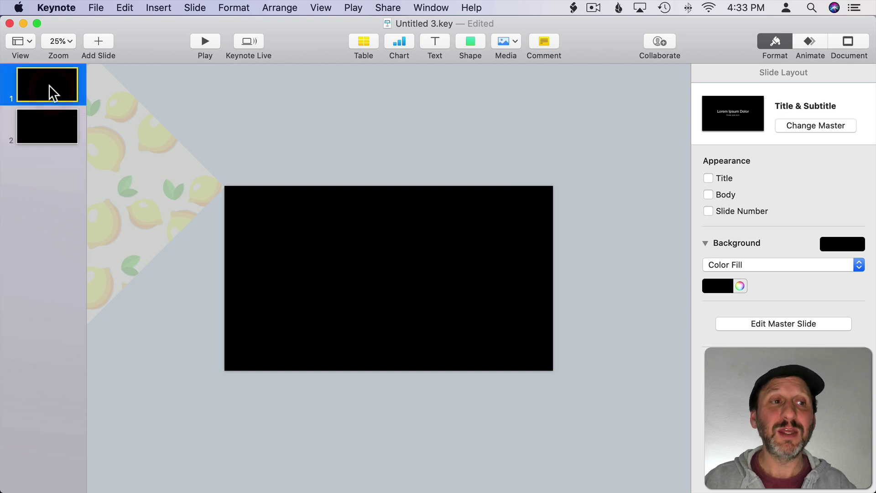
pyautogui.click(808, 41)
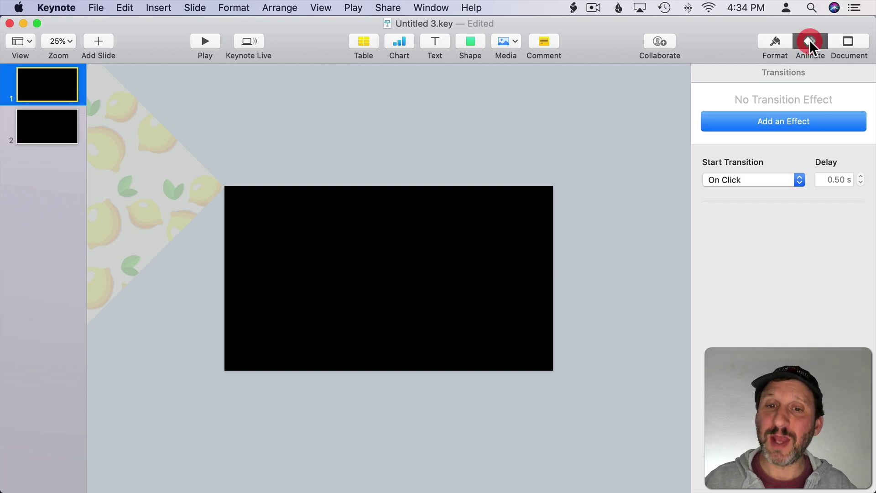
pyautogui.click(777, 119)
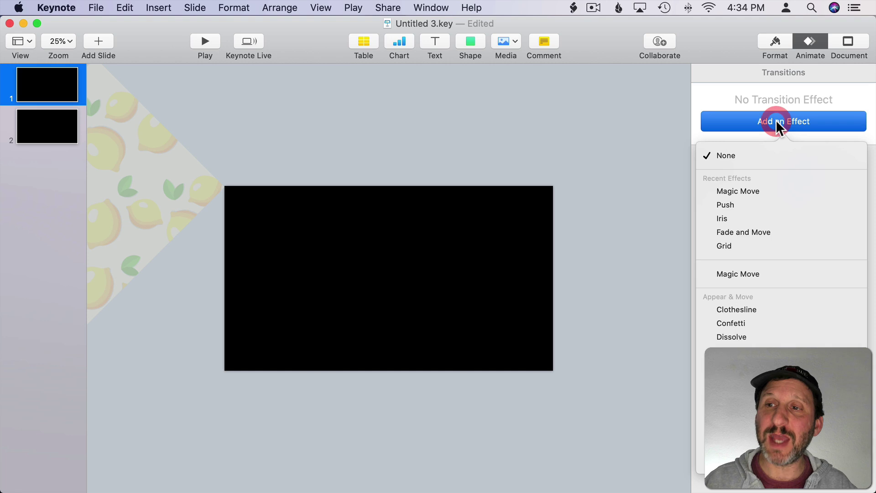
pyautogui.click(735, 190)
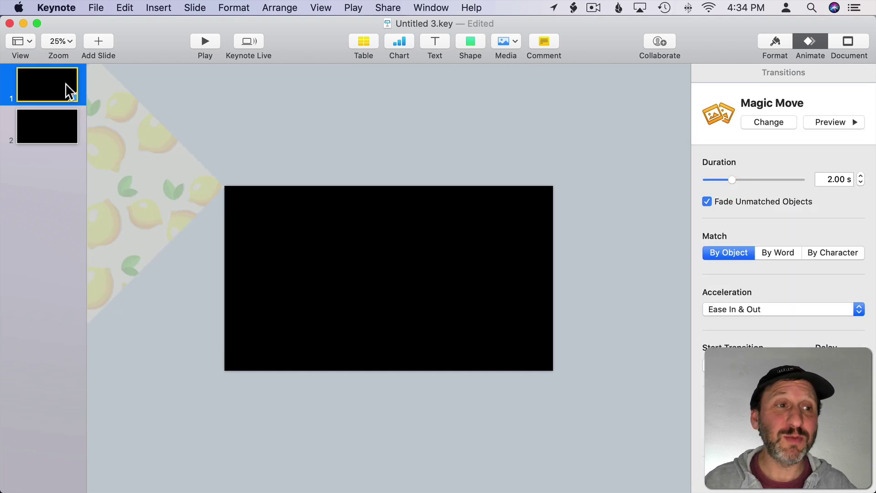
pyautogui.click(58, 128)
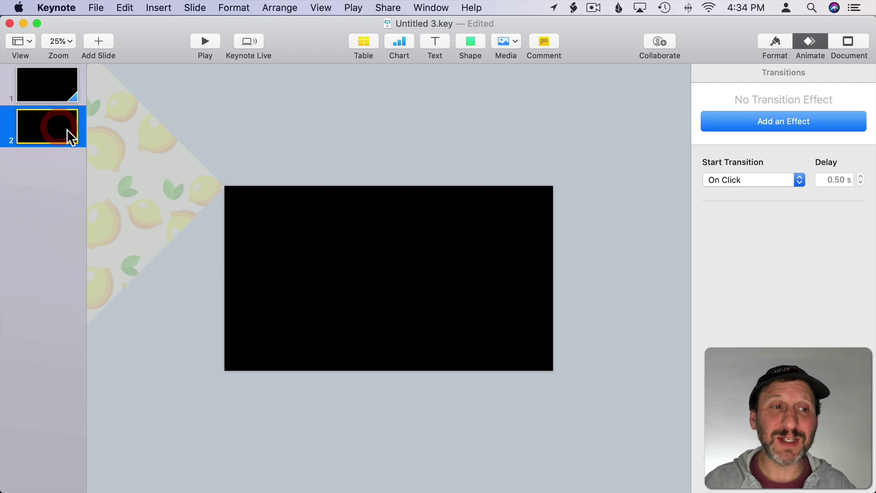
# Move slide 2's lemon image past the bottom-right corner and preview slide 1's Magic Move
pyautogui.moveTo(137, 151); pyautogui.dragTo(730, 336)
pyautogui.moveTo(510, 293); pyautogui.dragTo(712, 310)
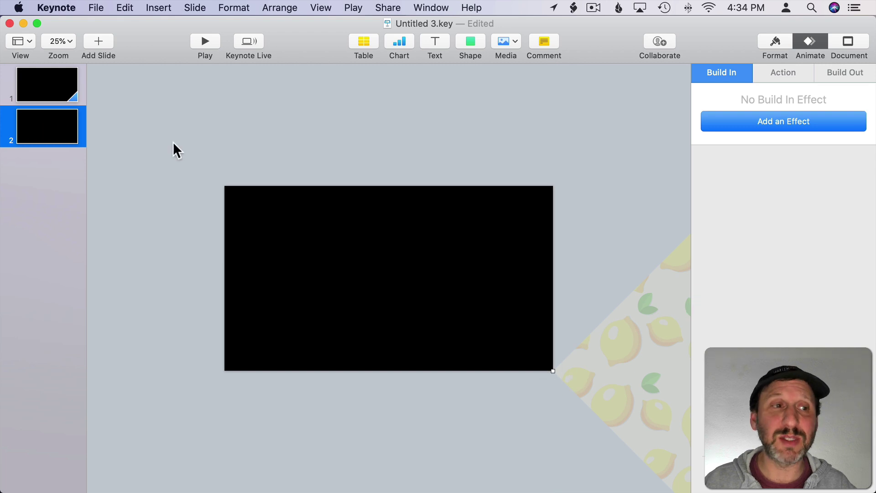
pyautogui.click(51, 87)
pyautogui.click(64, 133)
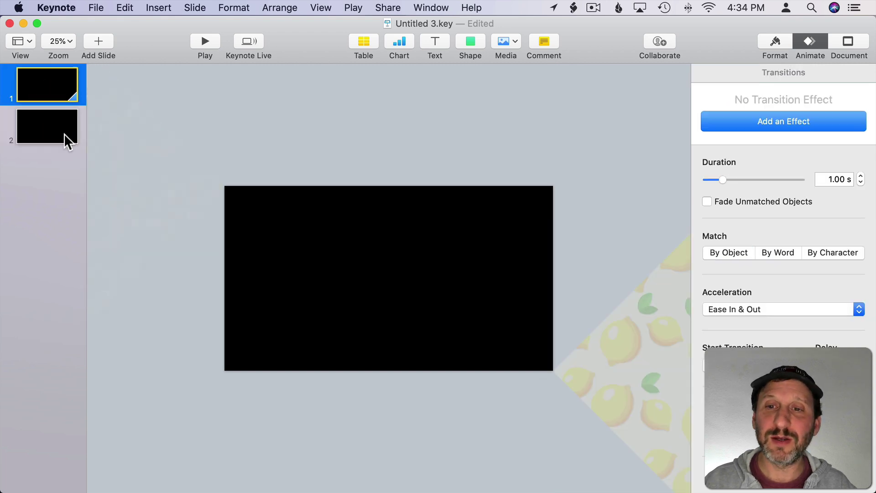
pyautogui.click(48, 95)
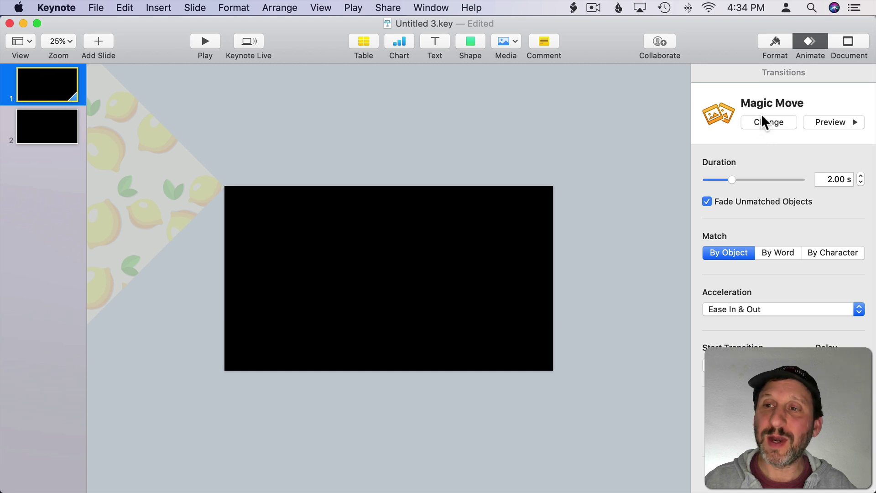
pyautogui.click(822, 120)
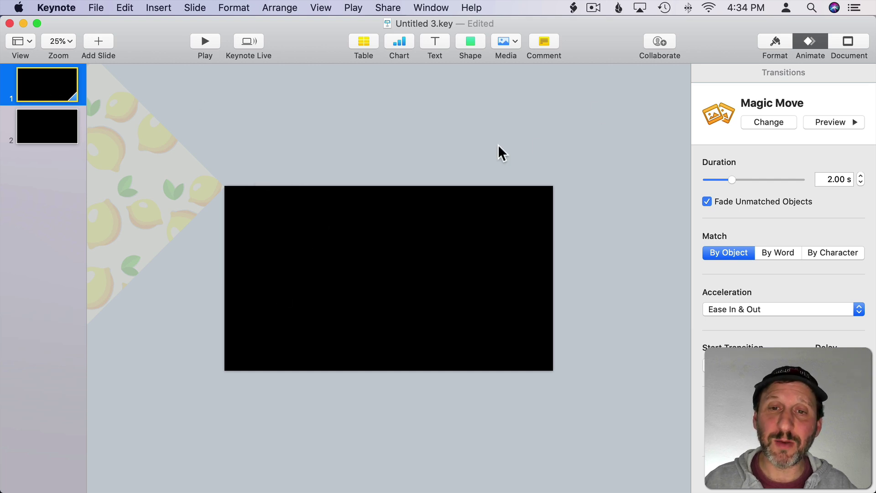
# Set the background of both slides to No Fill
pyautogui.click(477, 219)
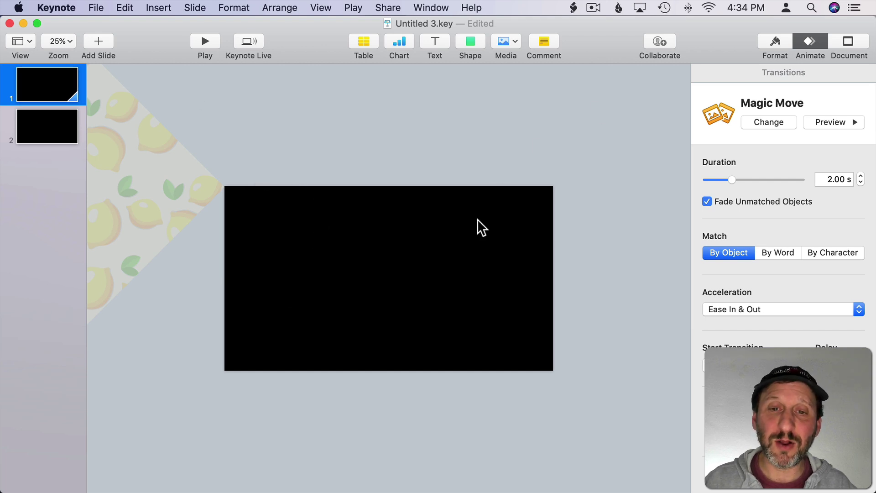
pyautogui.click(775, 43)
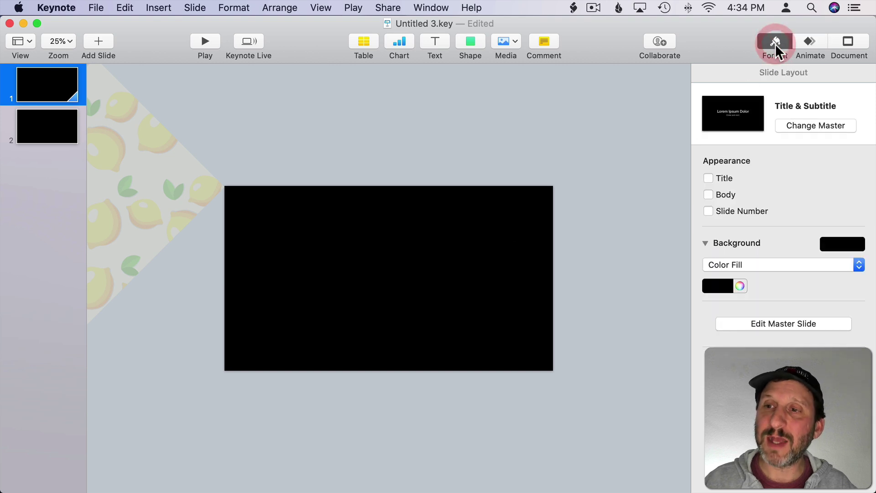
pyautogui.click(736, 263)
pyautogui.click(735, 252)
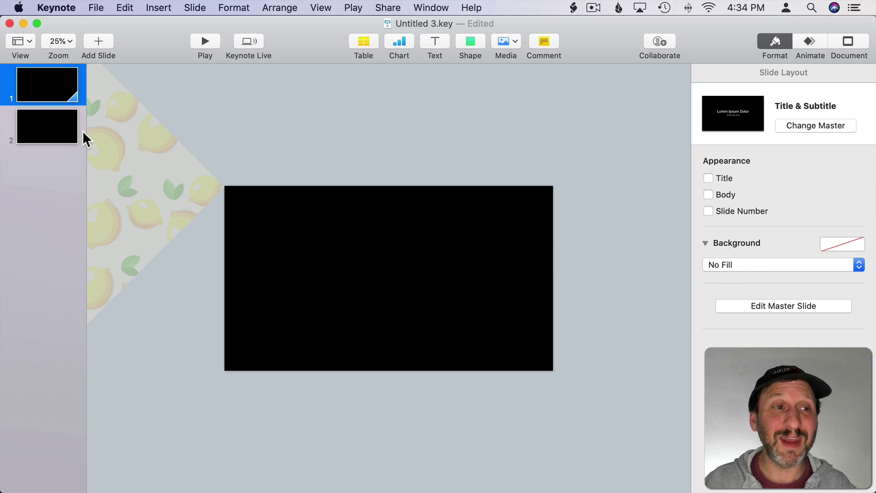
pyautogui.click(47, 125)
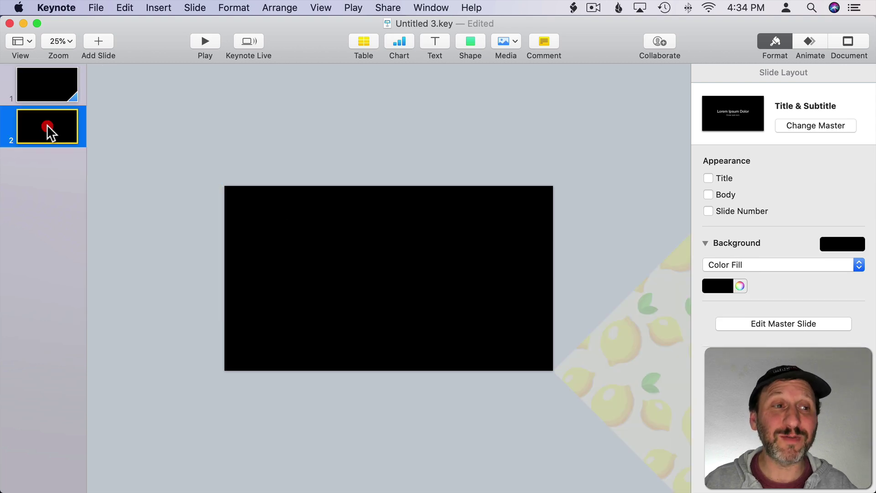
pyautogui.click(341, 225)
pyautogui.click(729, 265)
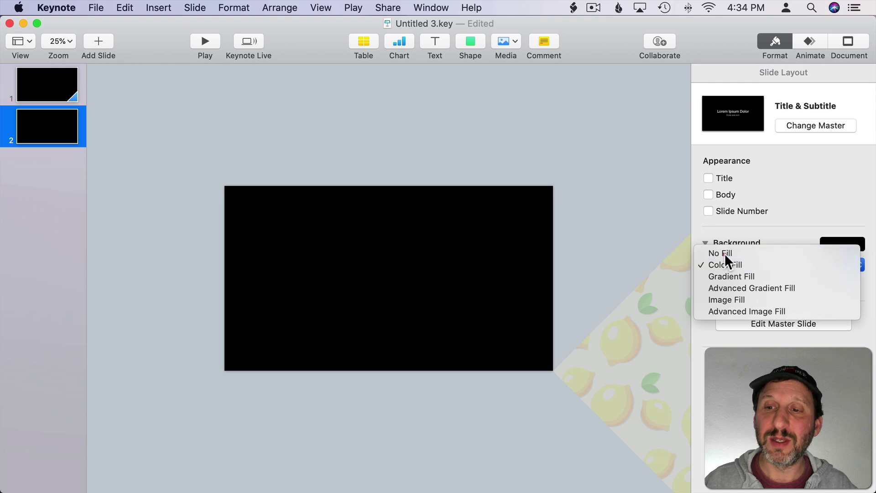
pyautogui.click(724, 254)
pyautogui.click(57, 91)
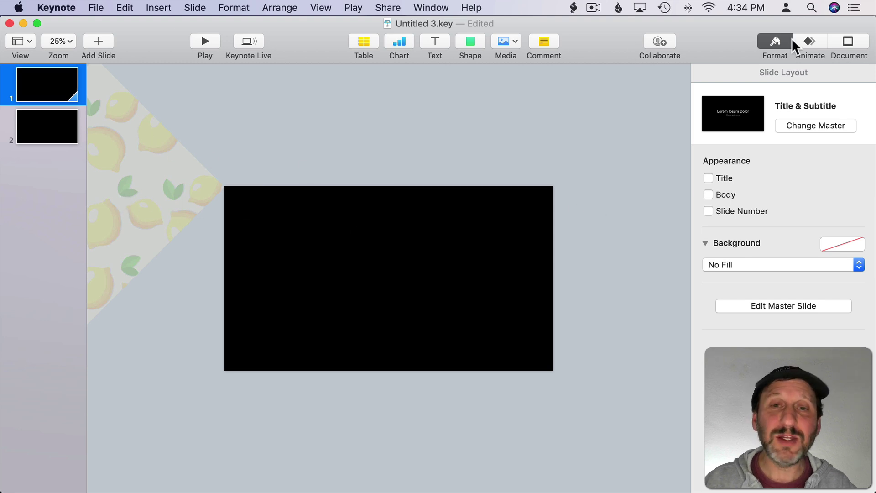
# Set slide 1's Magic Move duration to 4.00 s and Acceleration to None
pyautogui.click(806, 41)
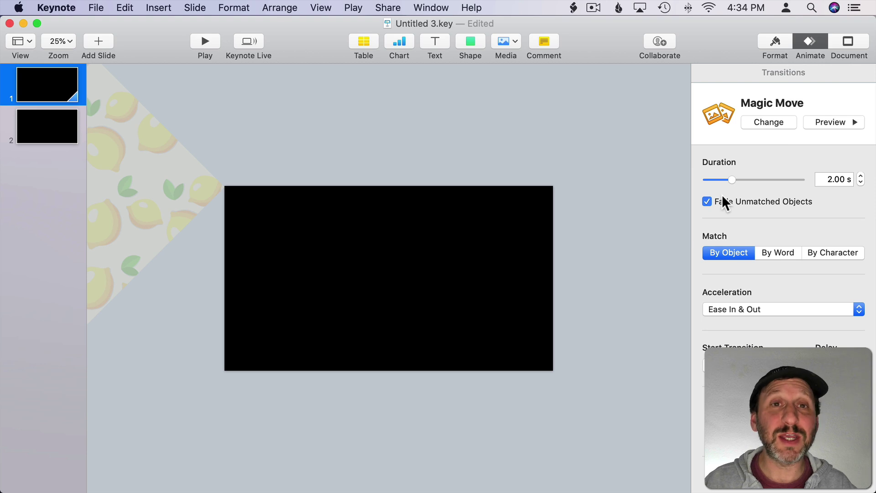
pyautogui.click(829, 179)
pyautogui.write('4')
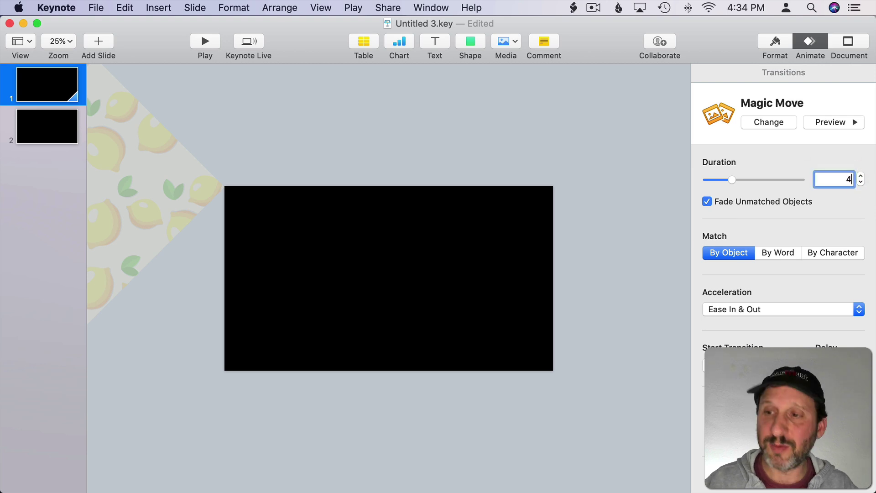
pyautogui.press('Return')
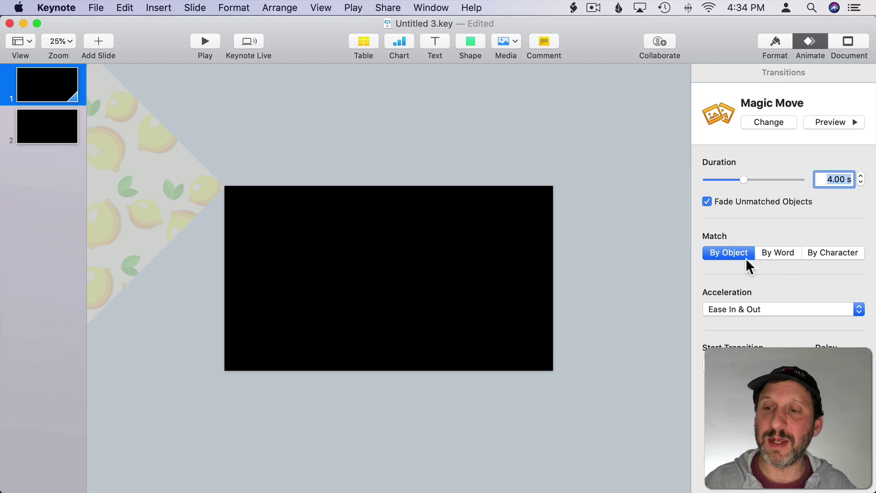
pyautogui.click(734, 309)
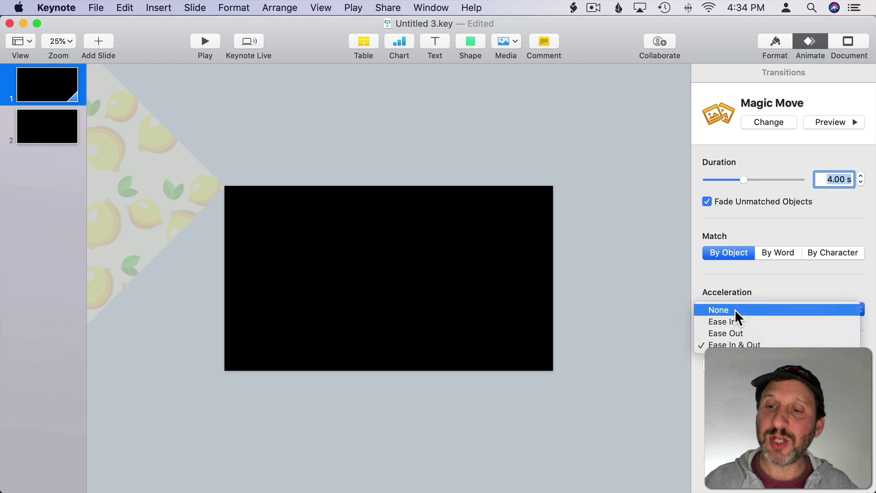
pyautogui.click(733, 309)
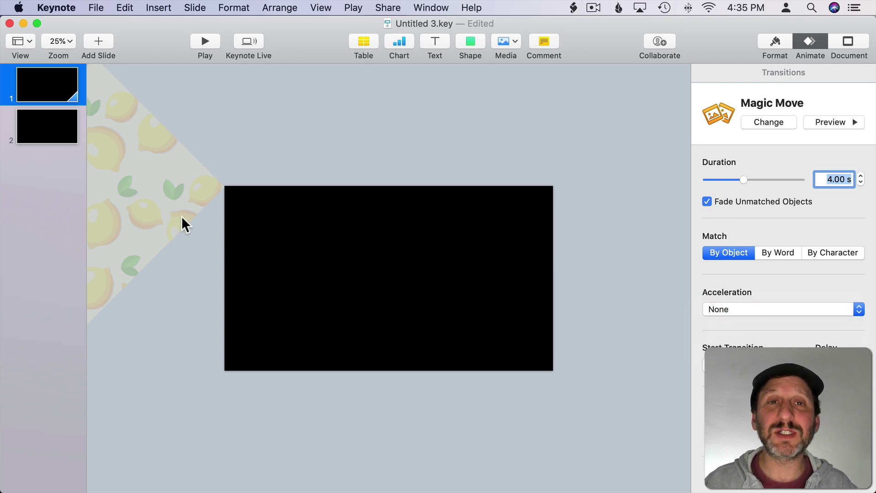
# Start a movie export with both slide and build delays set to 0
pyautogui.click(95, 8)
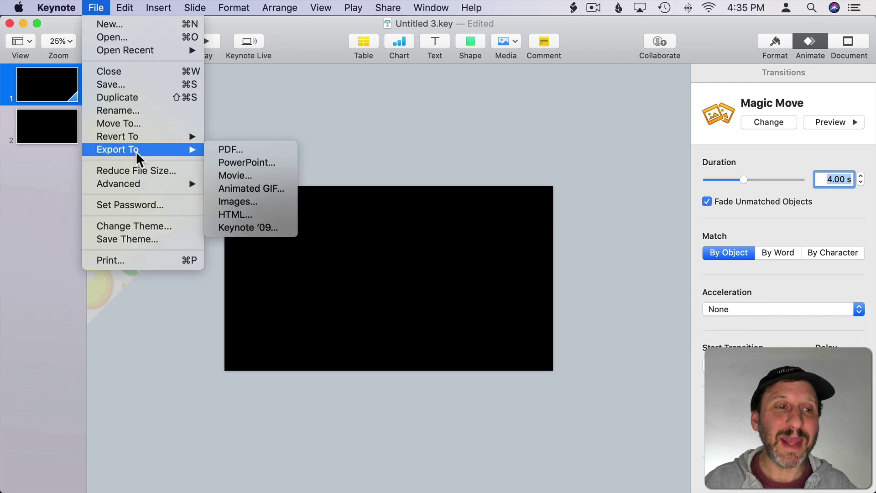
pyautogui.click(235, 176)
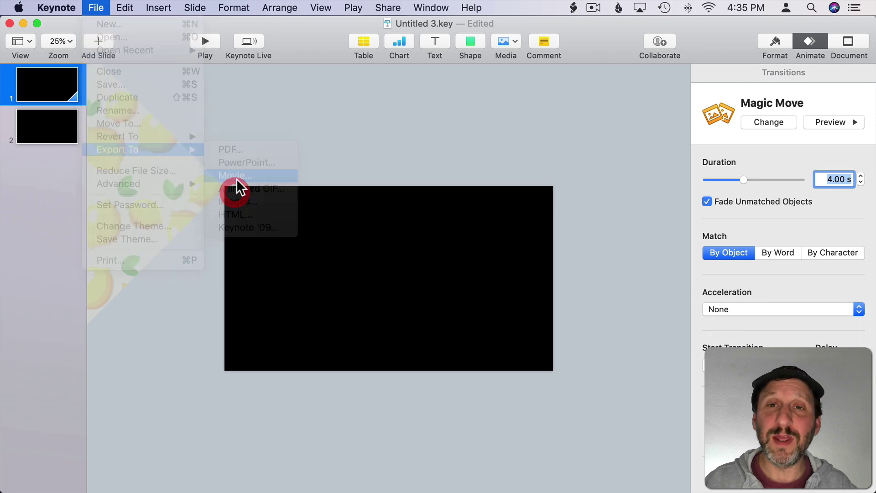
pyautogui.click(412, 210)
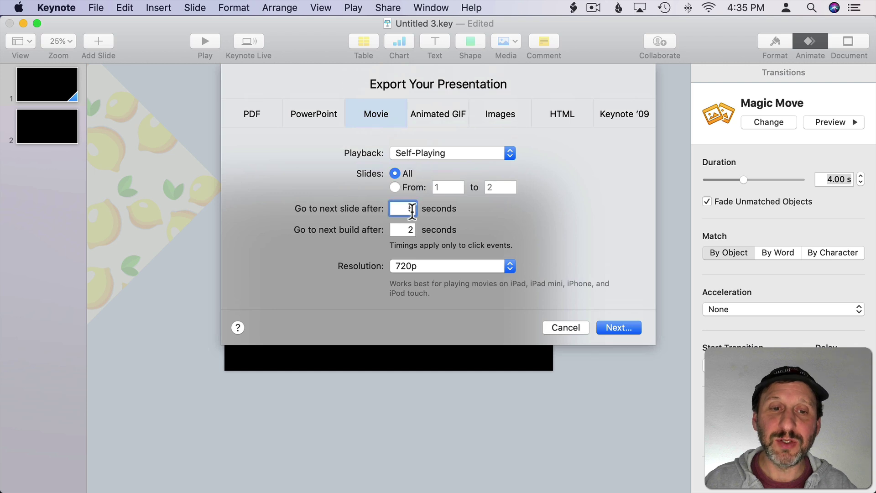
pyautogui.write('0')
pyautogui.press('Tab')
pyautogui.write('0')
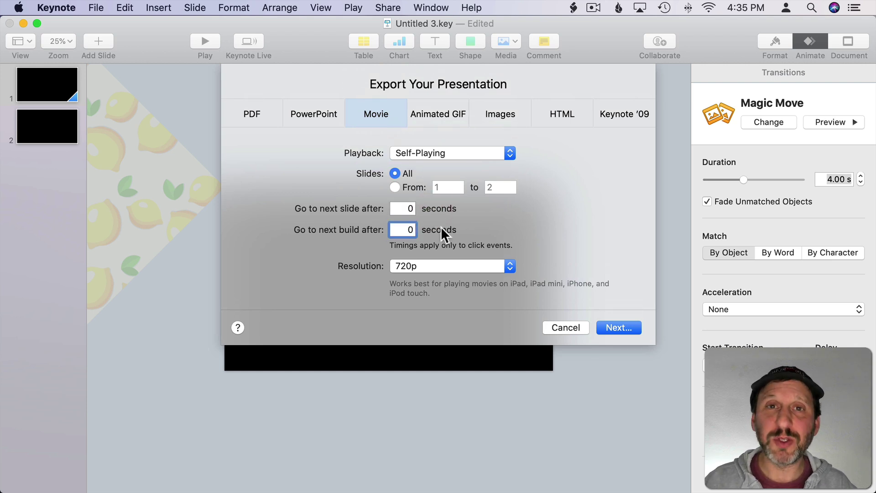
# Choose a custom 1920×1080 resolution with Apple ProRes 4444 compression and continue to saving
pyautogui.click(423, 267)
pyautogui.click(425, 292)
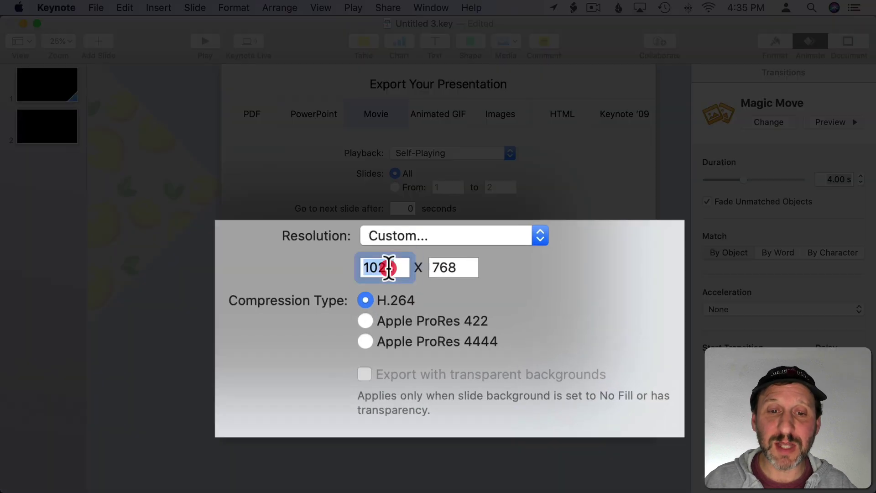
pyautogui.doubleClick(411, 286)
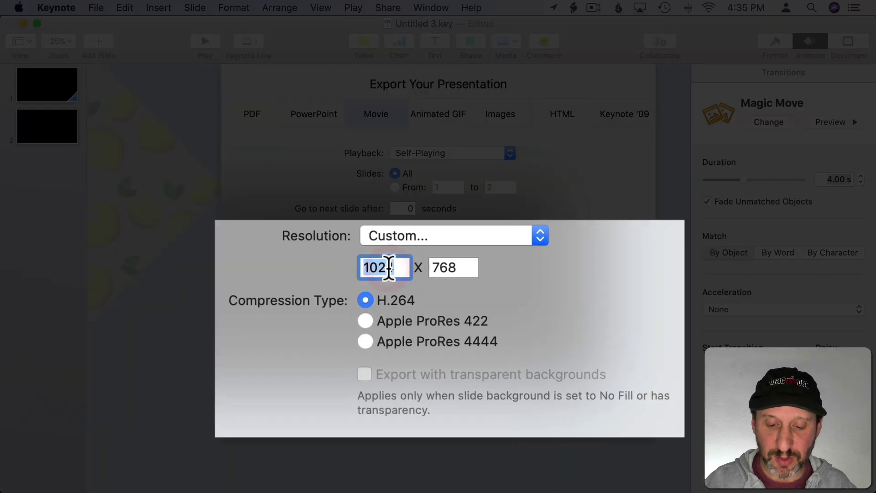
pyautogui.write('1920')
pyautogui.press('Tab')
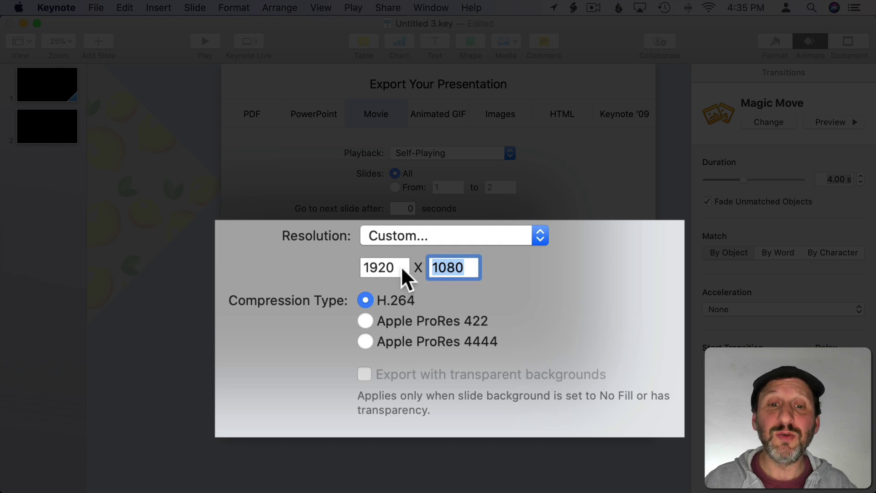
pyautogui.click(365, 341)
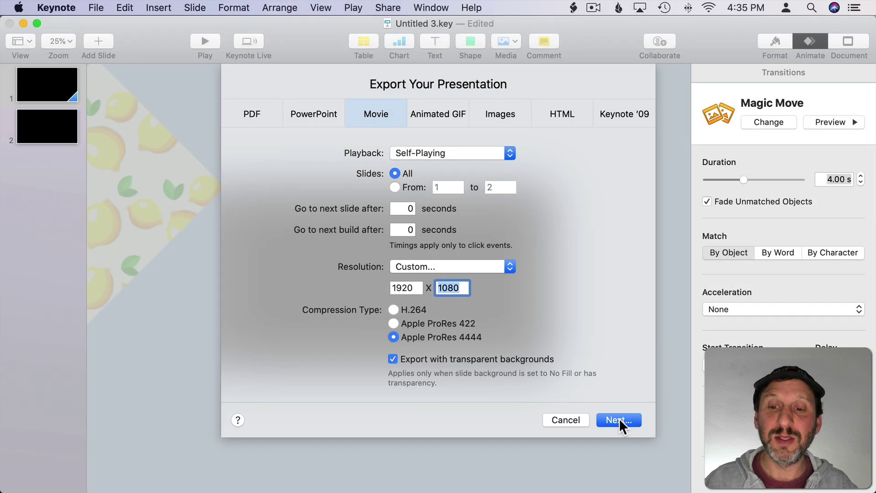
pyautogui.click(619, 419)
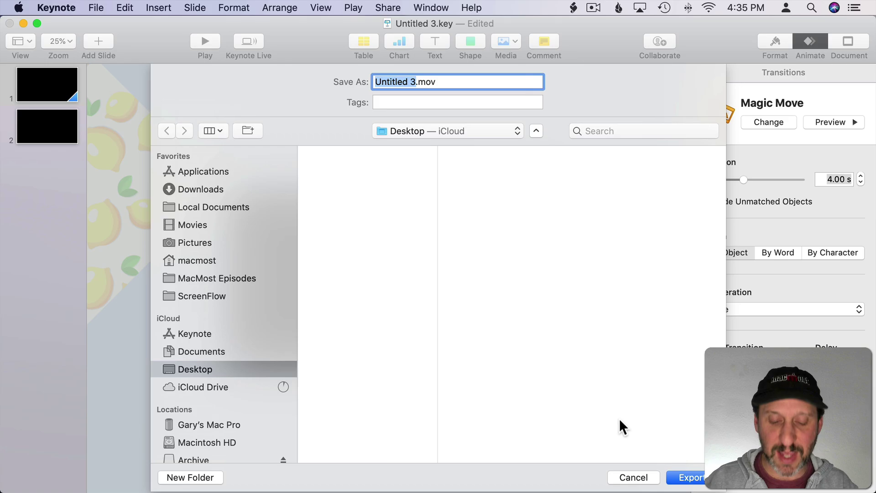
# Select Lemon Transition.mov on the desktop and Quick Look it
pyautogui.write('Le')
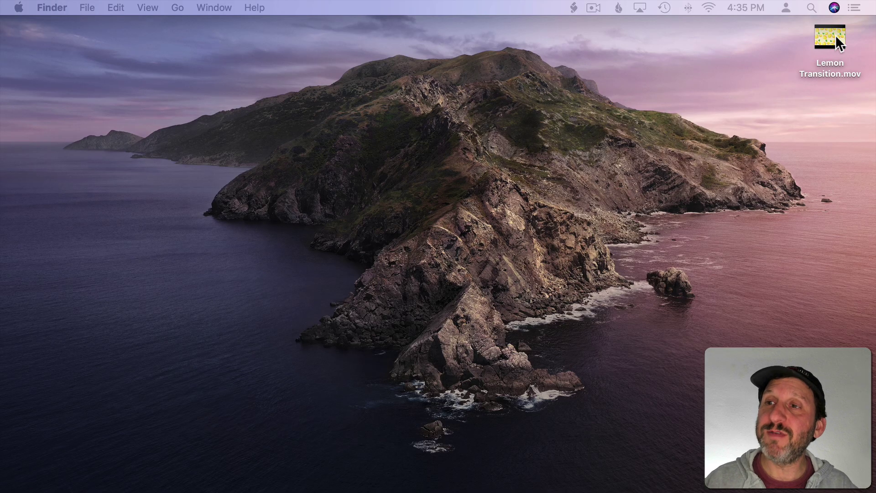
pyautogui.click(836, 35)
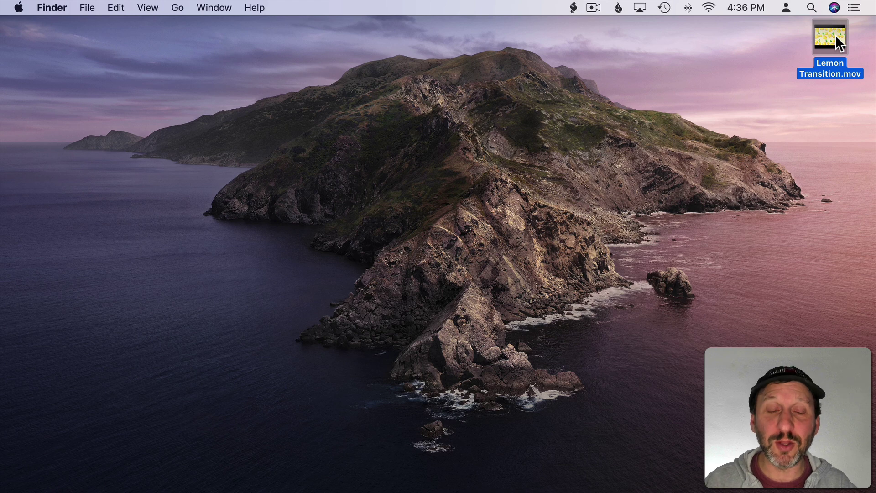
pyautogui.press('space')
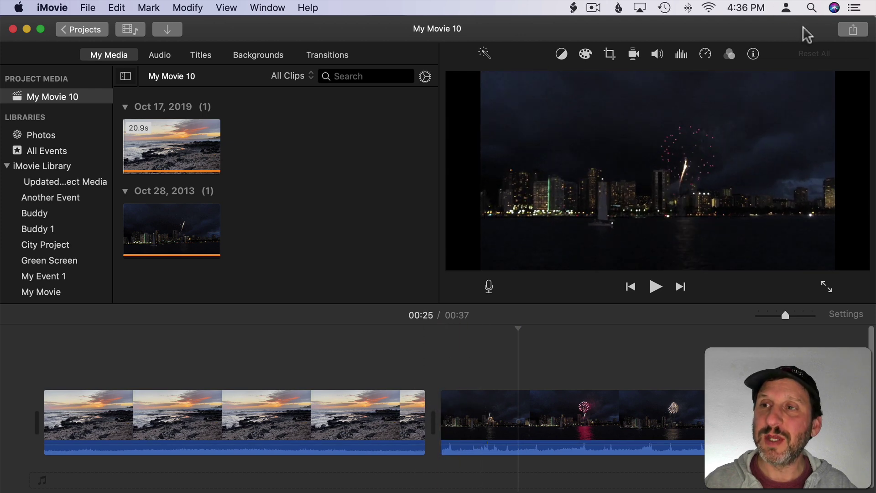
# Drag Lemon Transition.mov into the timeline above the sunset-to-fireworks cut, nudged slightly earlier
pyautogui.moveTo(806, 34); pyautogui.dragTo(744, 29)
pyautogui.moveTo(837, 37); pyautogui.dragTo(338, 363)
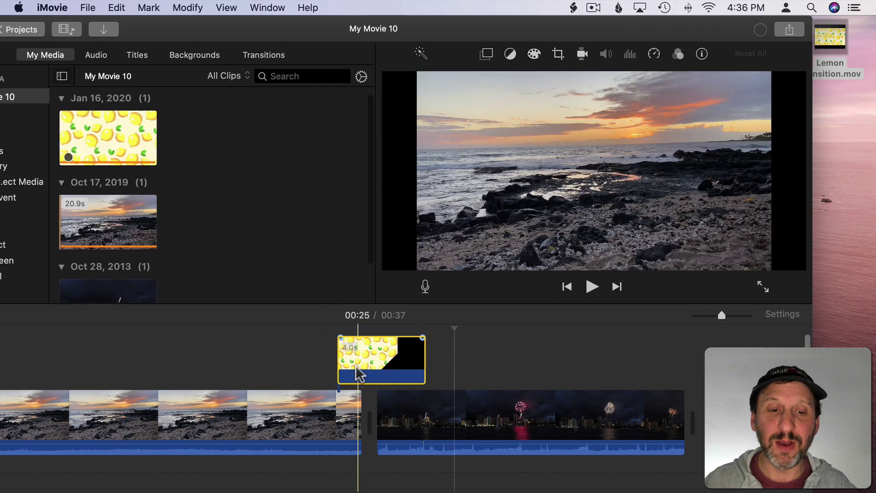
pyautogui.moveTo(274, 38); pyautogui.dragTo(343, 24)
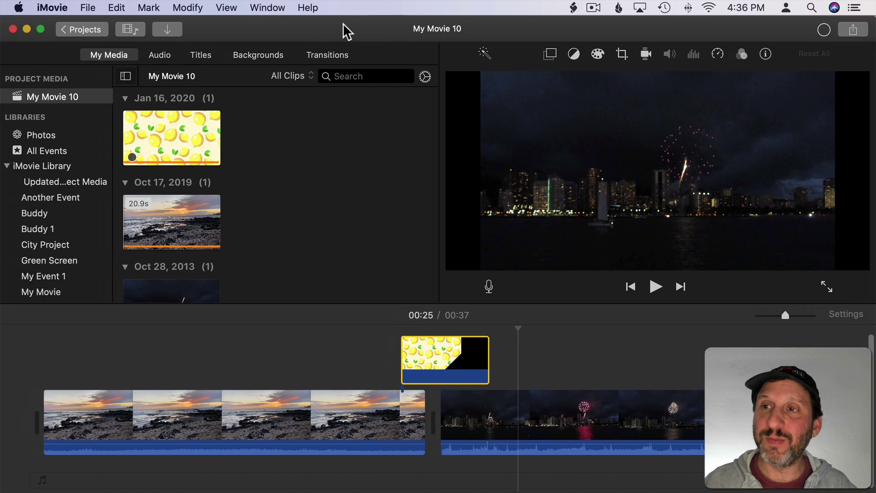
pyautogui.moveTo(434, 363); pyautogui.dragTo(425, 364)
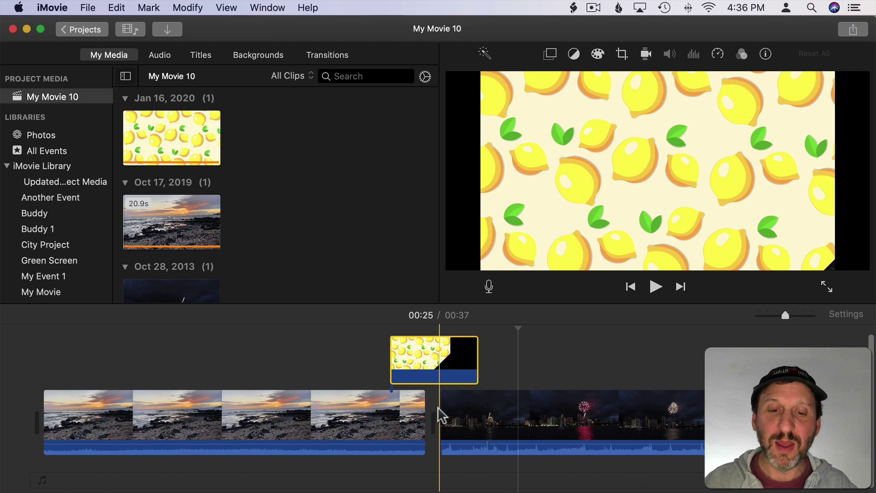
# Zoom the timeline in and check the lemon overlay clip from the 00:20 playhead position
pyautogui.click(440, 329)
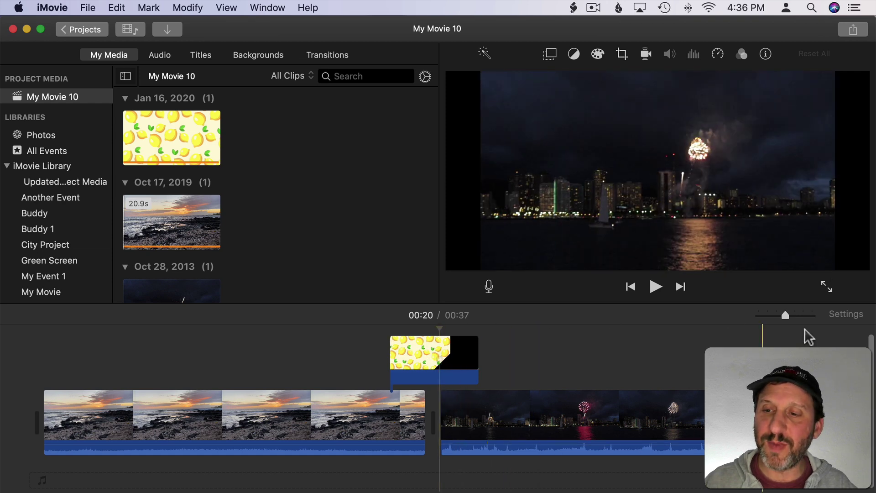
pyautogui.moveTo(786, 314); pyautogui.dragTo(812, 315)
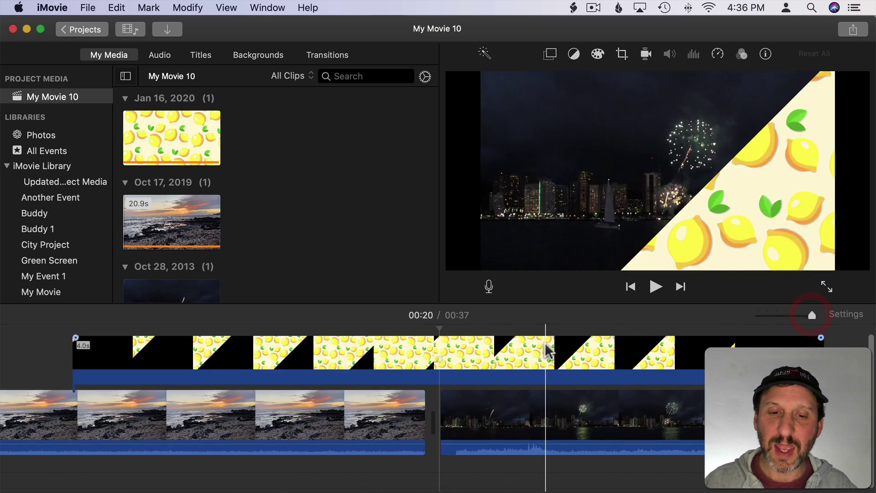
pyautogui.click(499, 369)
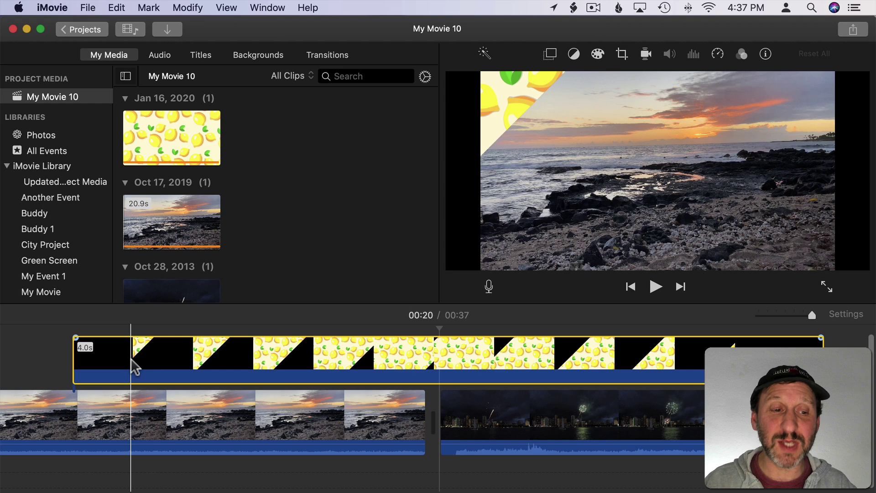
pyautogui.click(131, 365)
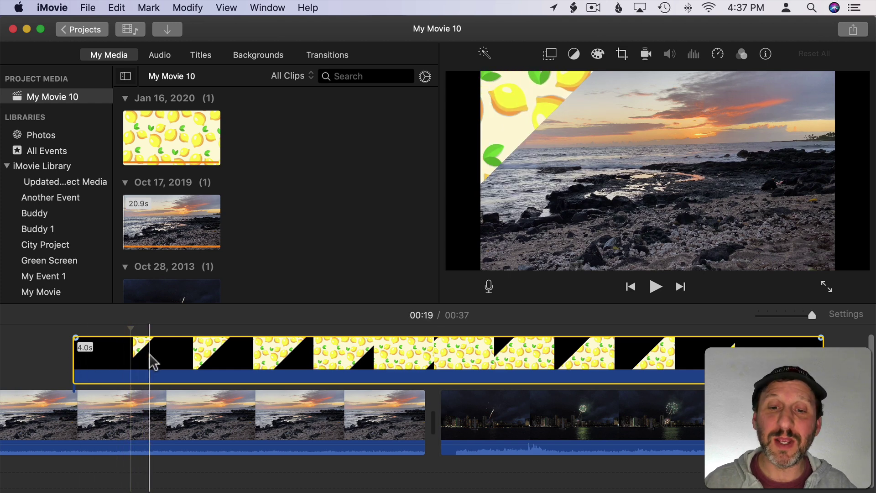
# Set the lemon overlay clip's speed to Fast (2x)
pyautogui.click(205, 360)
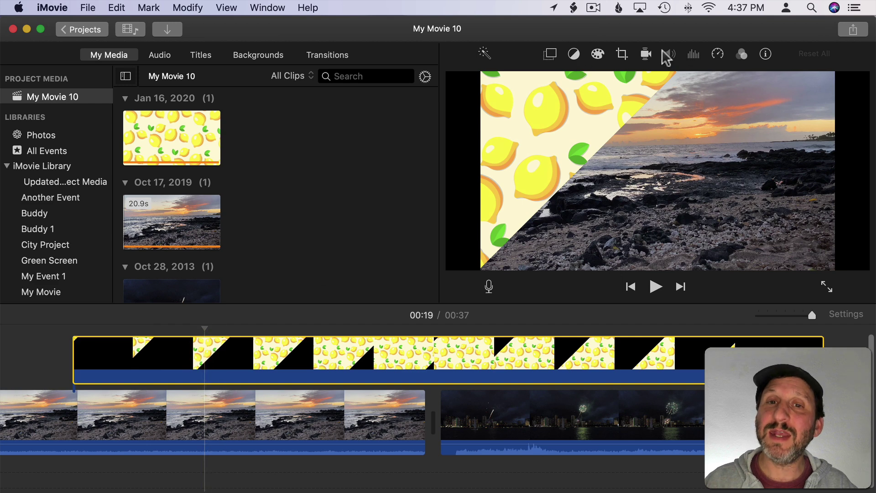
pyautogui.click(719, 56)
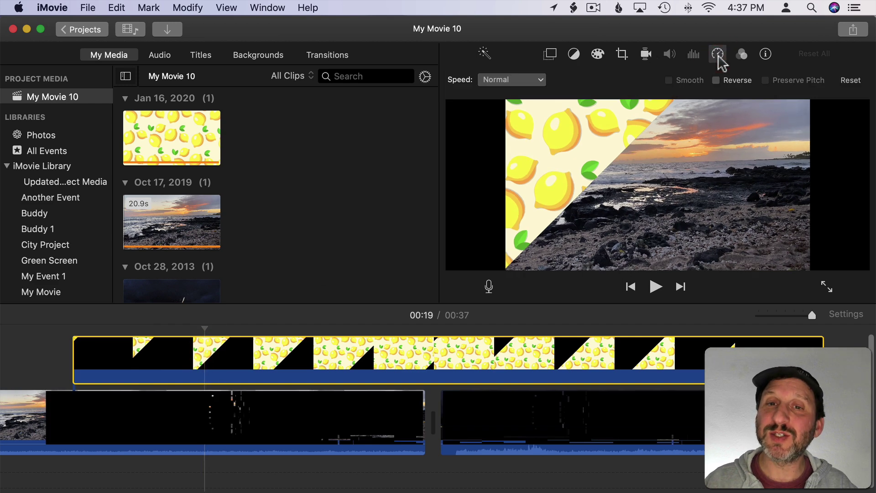
pyautogui.click(540, 80)
pyautogui.click(520, 117)
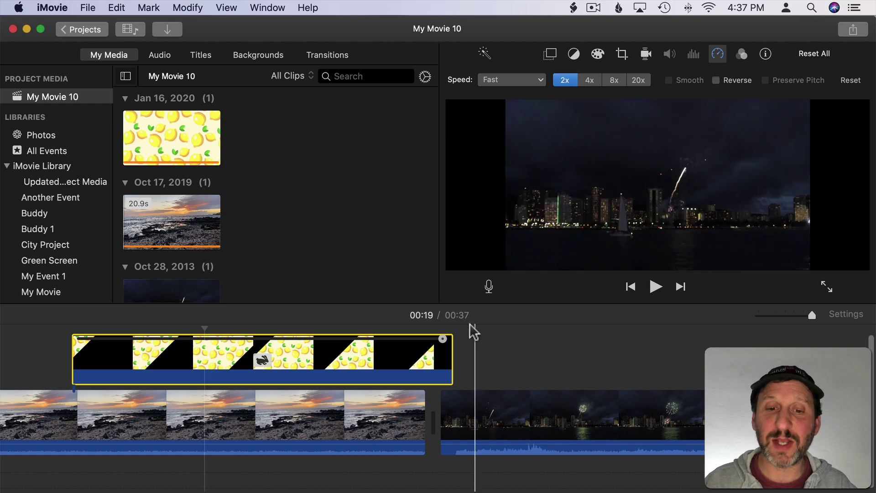
# Slide the lemon overlay over the sunset-to-fireworks cut and play the transition back
pyautogui.moveTo(239, 369); pyautogui.dragTo(401, 367)
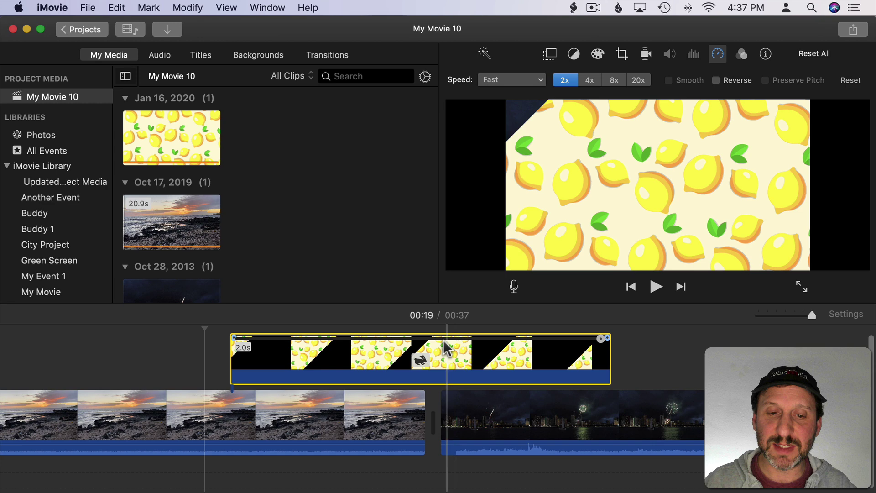
pyautogui.moveTo(468, 364)
pyautogui.mouseDown()
pyautogui.moveTo(451, 356)
pyautogui.moveTo(463, 357)
pyautogui.mouseUp()
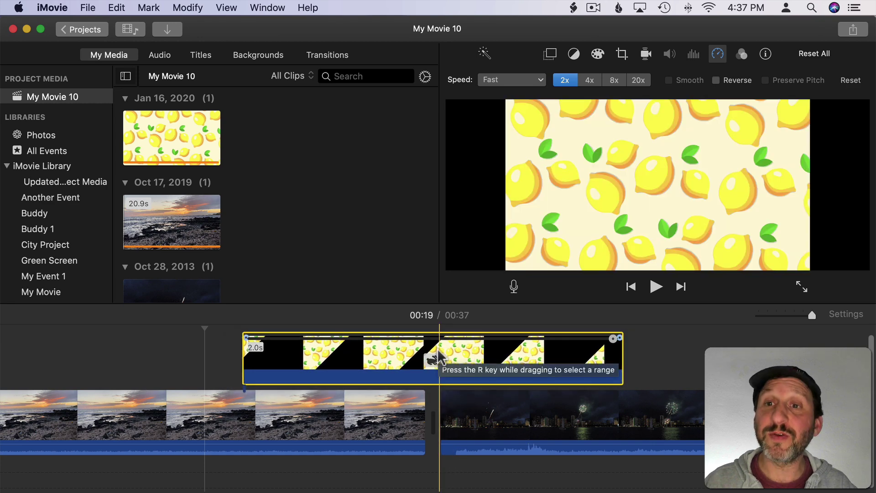
pyautogui.click(204, 362)
pyautogui.press('space')
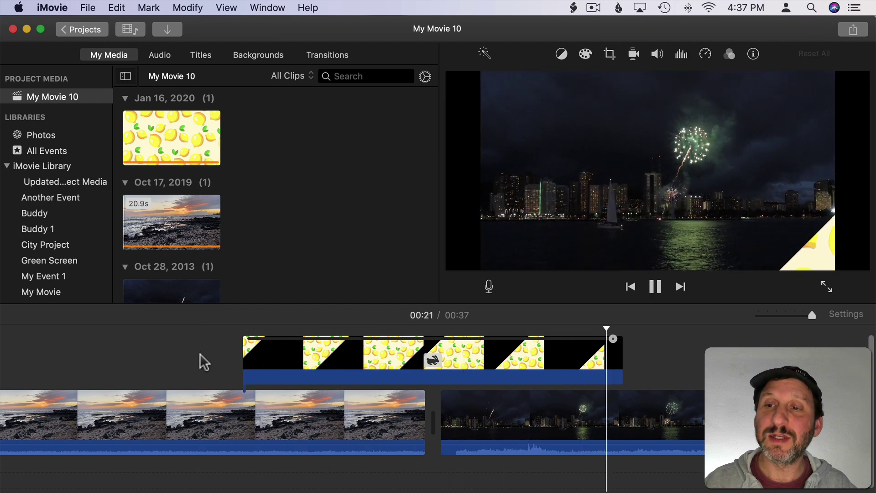
pyautogui.press('space')
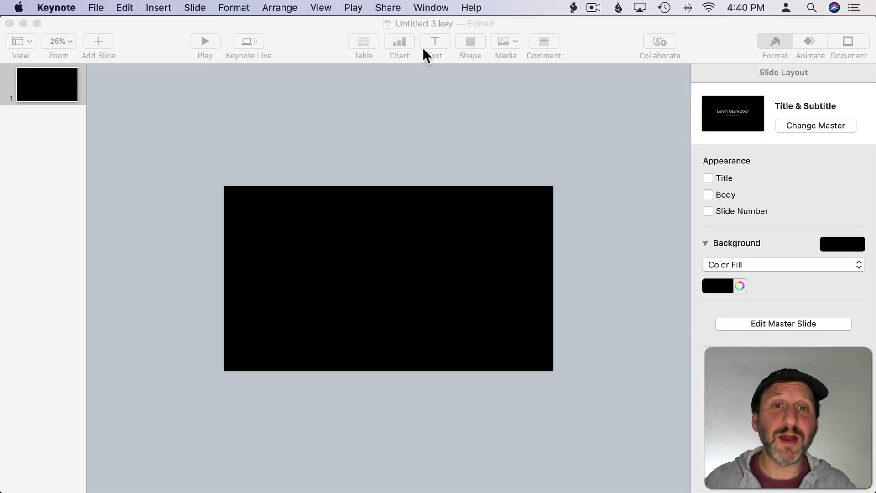
# Insert a circle and place it just off the slide's upper-left corner
pyautogui.click(477, 43)
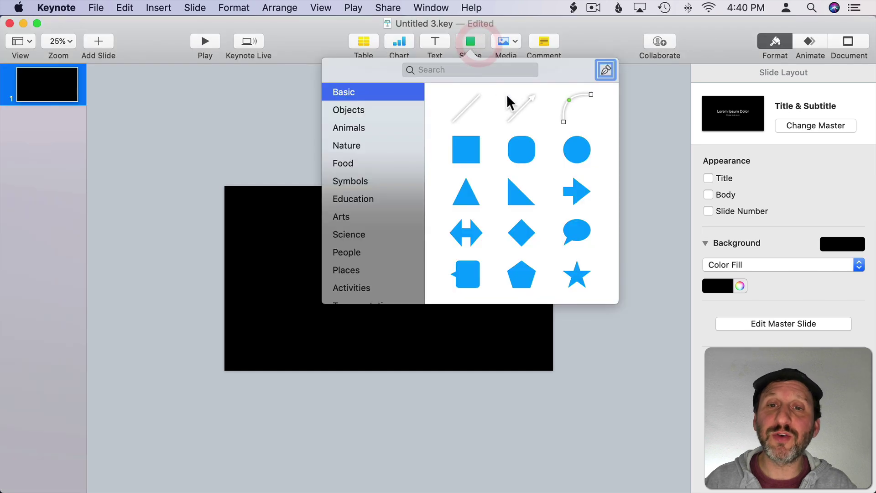
pyautogui.click(573, 151)
pyautogui.moveTo(389, 275); pyautogui.dragTo(234, 185)
pyautogui.moveTo(193, 159); pyautogui.dragTo(191, 169)
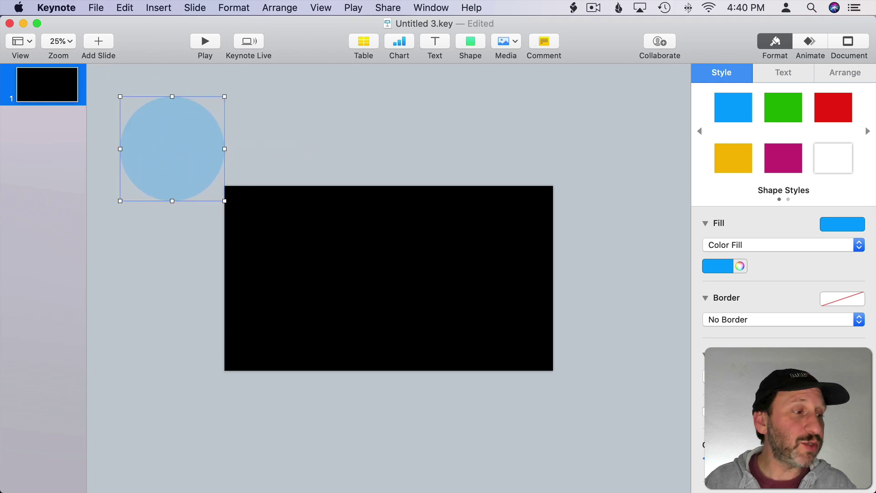
# Fill the circle with the lemon pattern image, shrinking and centring it inside the mask
pyautogui.moveTo(91, 255); pyautogui.dragTo(182, 157)
pyautogui.moveTo(218, 230); pyautogui.dragTo(160, 224)
pyautogui.moveTo(166, 133); pyautogui.dragTo(167, 136)
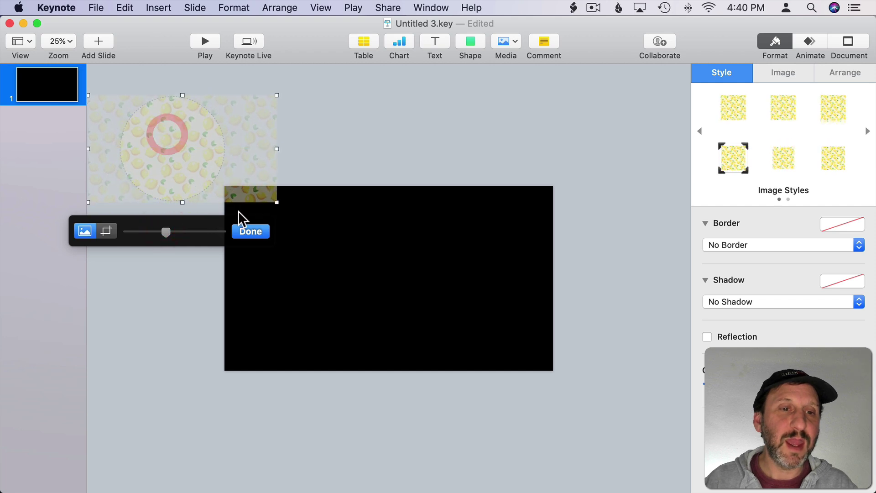
pyautogui.click(250, 231)
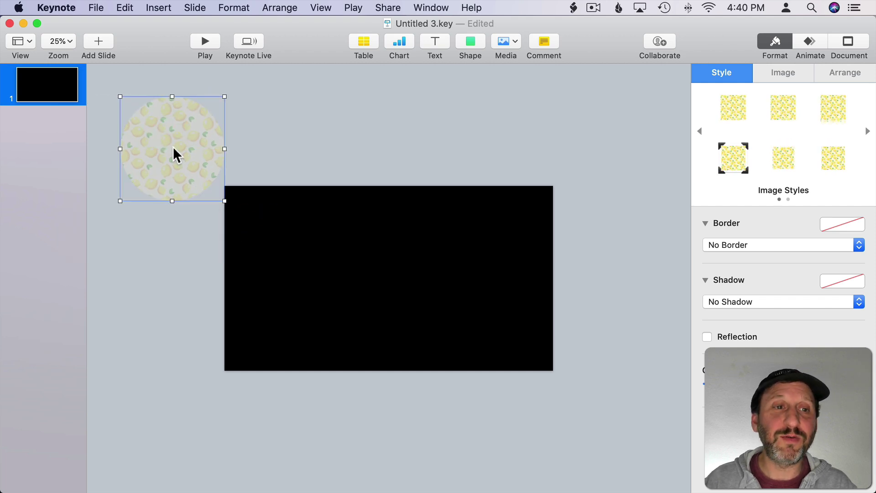
pyautogui.click(467, 40)
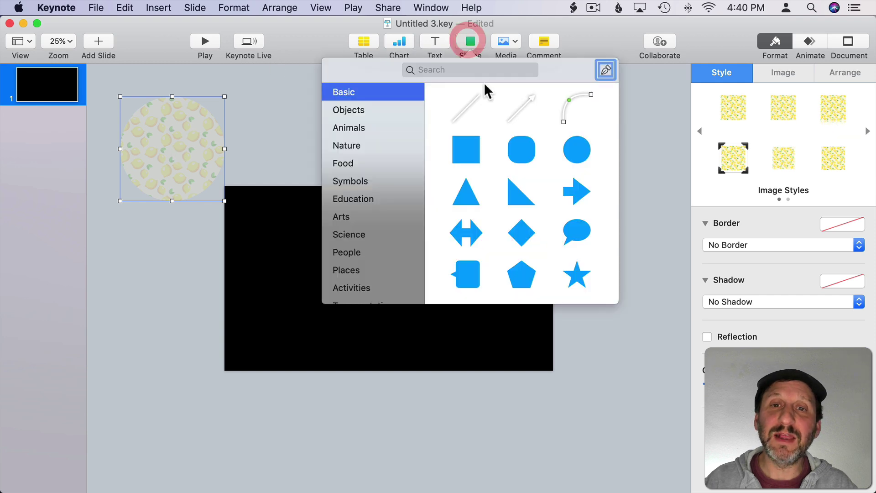
# Draw a straight line from the circle's centre to near the slide centre
pyautogui.click(466, 102)
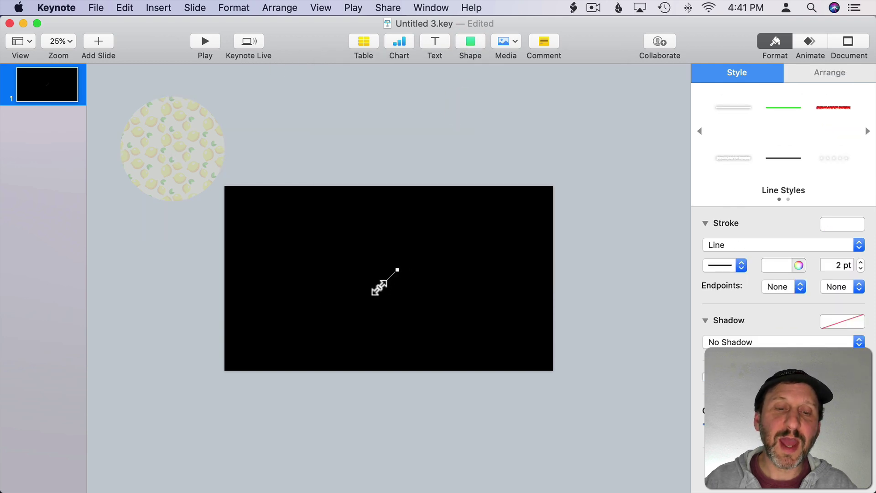
pyautogui.moveTo(378, 287); pyautogui.dragTo(170, 149)
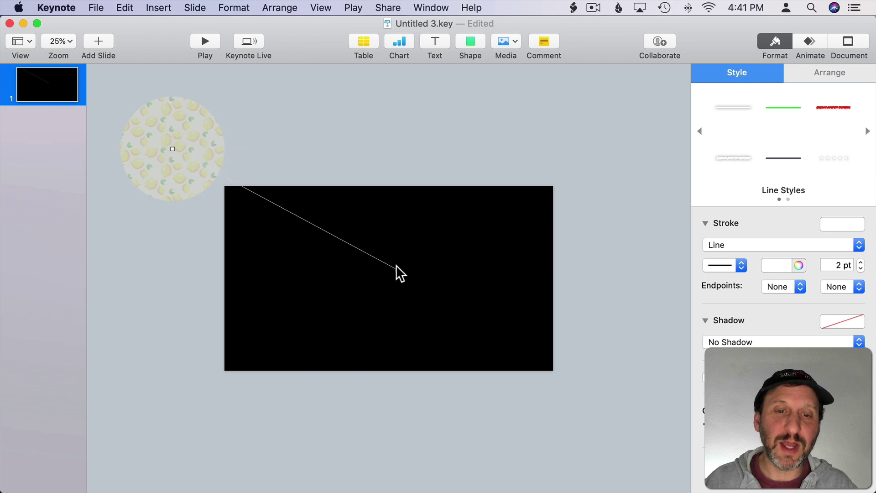
pyautogui.moveTo(397, 270); pyautogui.dragTo(387, 277)
# Turn the line into the circle's motion path with Make Motion Path from Shape
pyautogui.keyDown('shift'); pyautogui.click(201, 133); pyautogui.keyUp('shift')
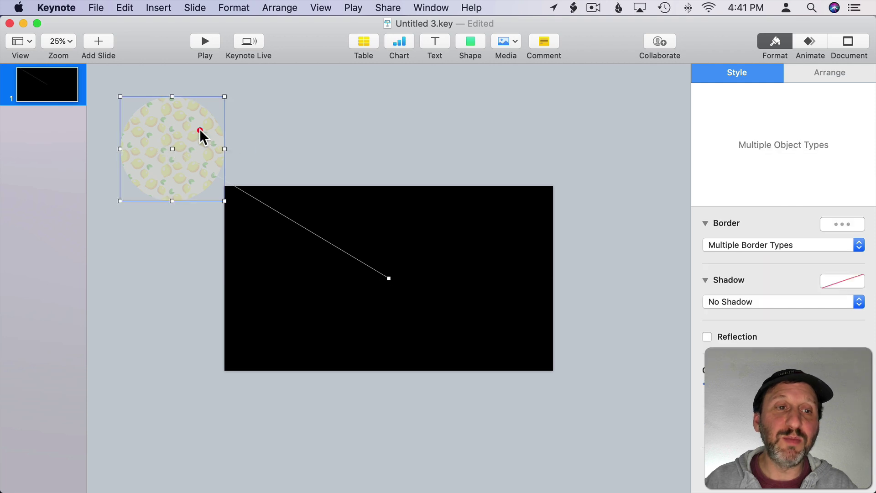
pyautogui.click(249, 7)
pyautogui.moveTo(258, 84)
pyautogui.click(434, 93)
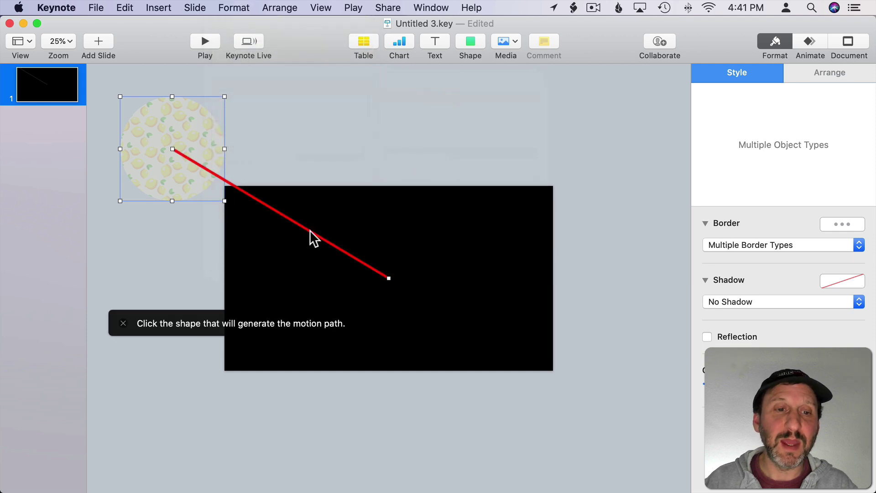
pyautogui.click(294, 220)
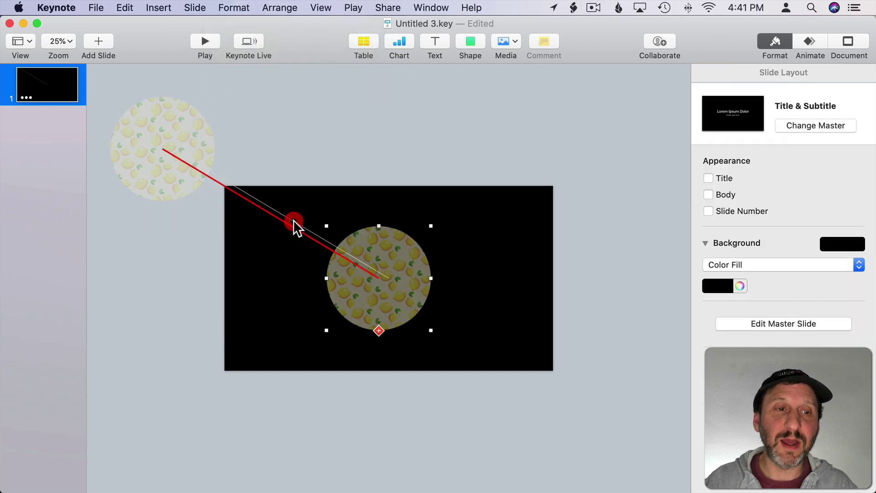
pyautogui.click(807, 44)
# Preview the circle's move, then add a Scale action enlarging it to 395%
pyautogui.click(335, 138)
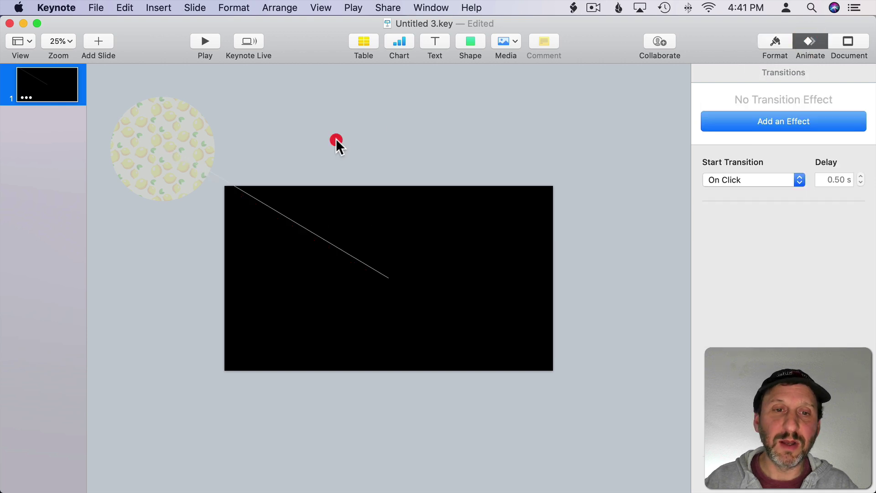
pyautogui.click(187, 136)
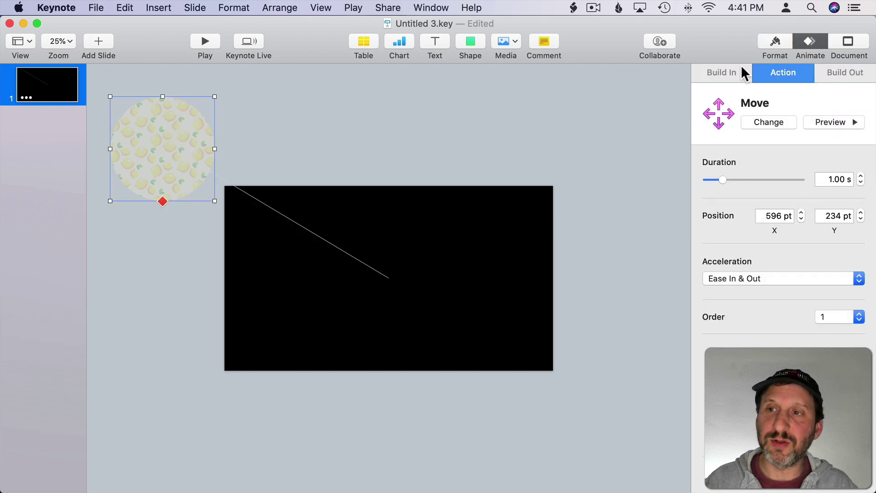
pyautogui.click(825, 123)
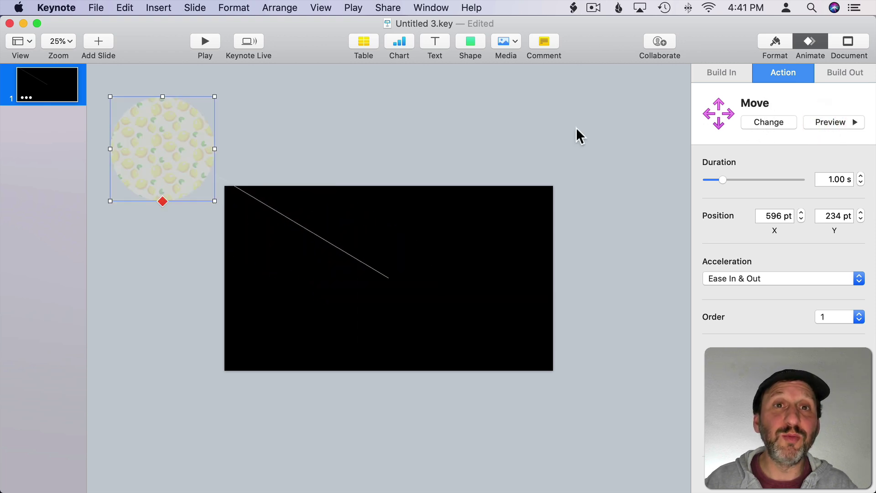
pyautogui.click(163, 202)
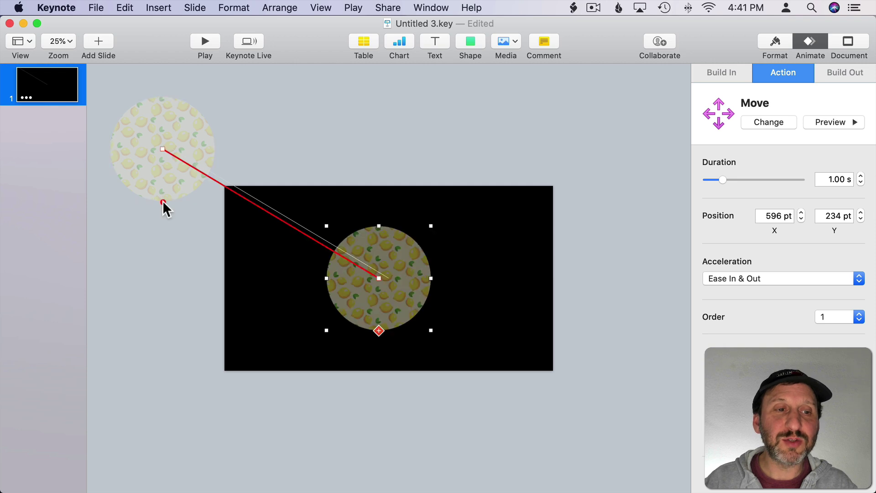
pyautogui.click(377, 329)
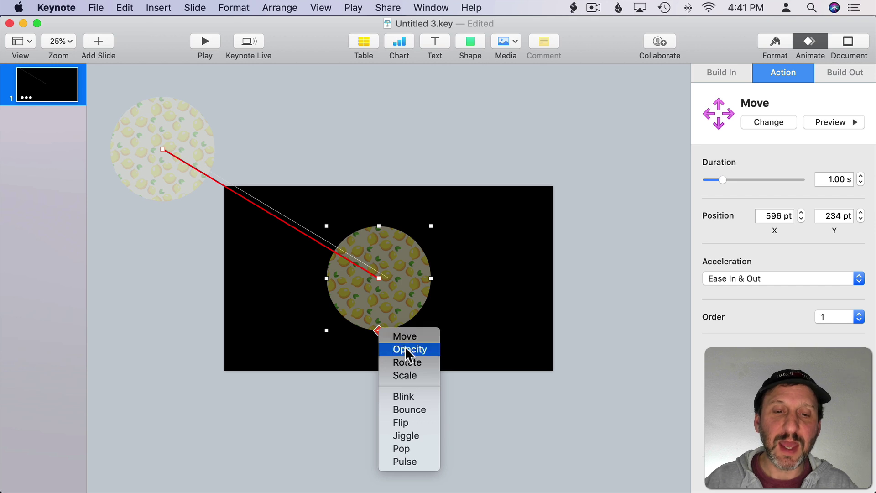
pyautogui.click(403, 375)
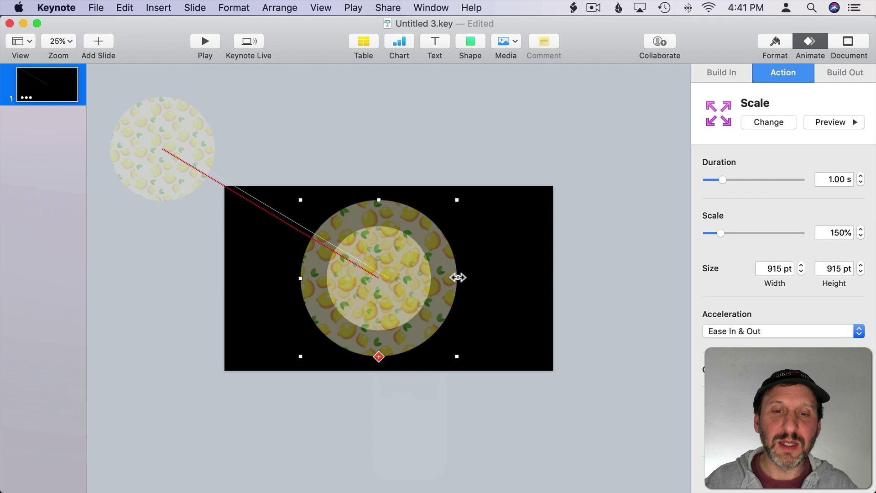
pyautogui.moveTo(457, 277); pyautogui.dragTo(584, 272)
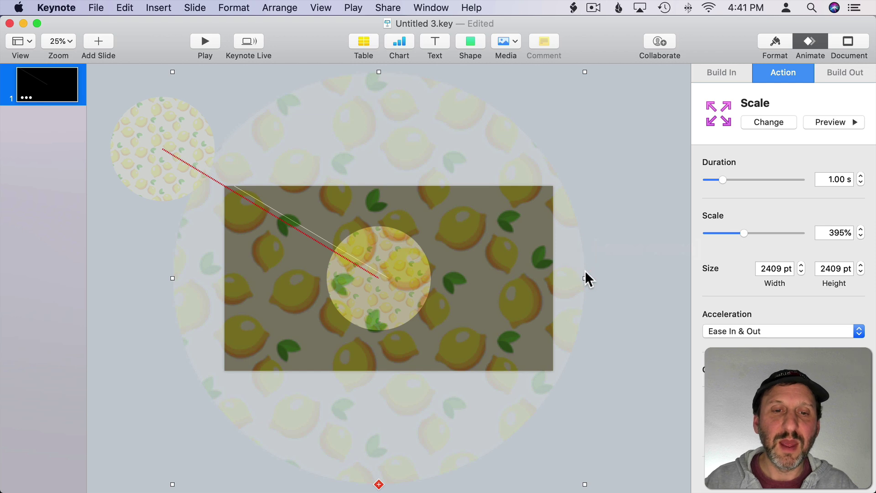
# In Build Order, set the Scale build to start With Build 1, then preview
pyautogui.click(828, 120)
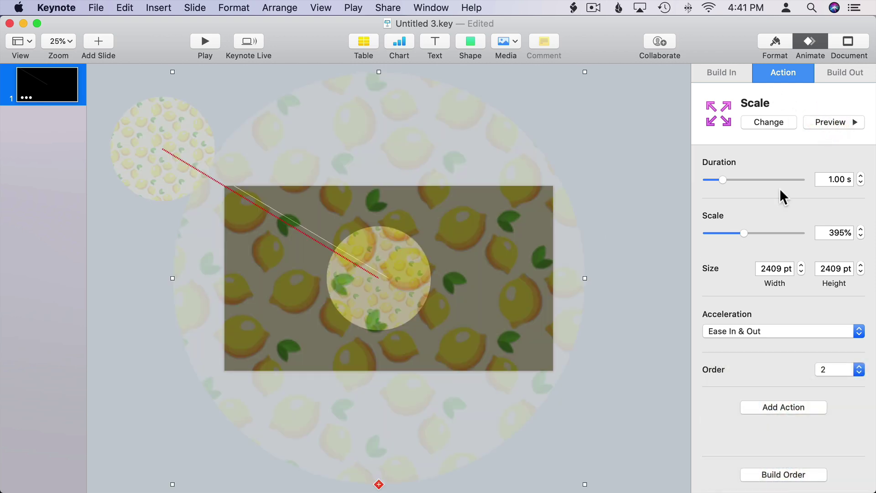
pyautogui.click(775, 477)
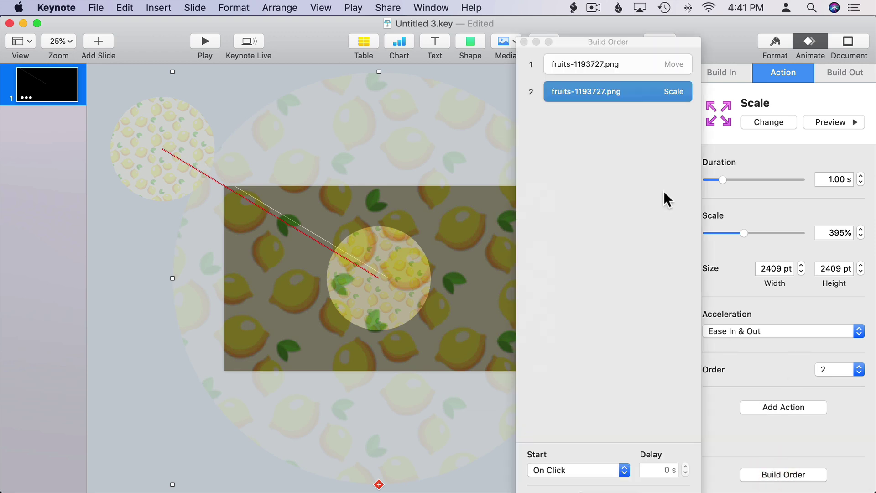
pyautogui.click(617, 65)
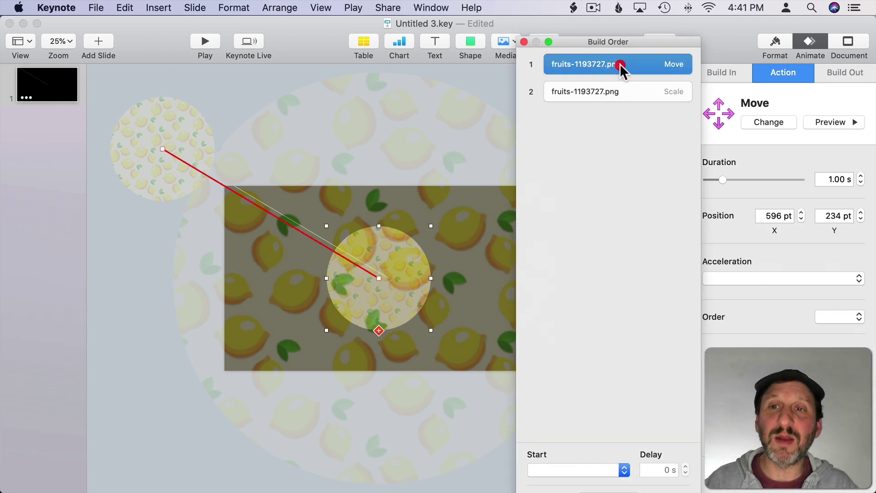
pyautogui.click(606, 91)
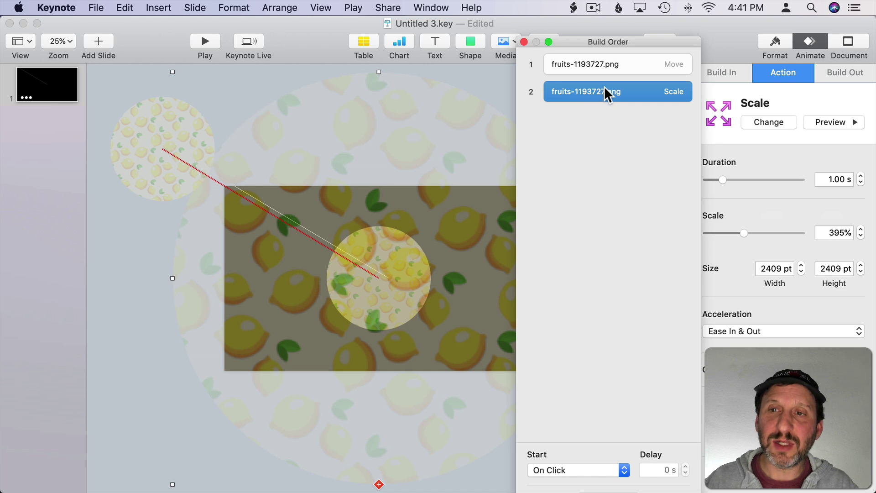
pyautogui.click(560, 463)
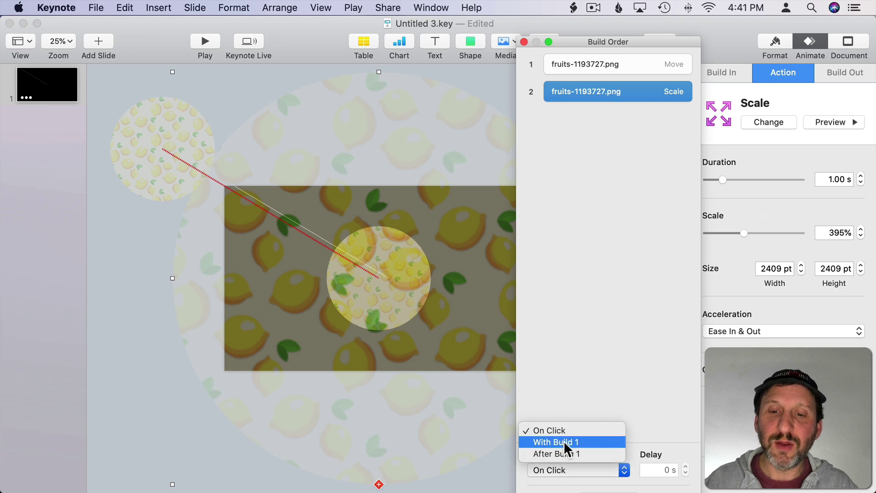
pyautogui.click(563, 440)
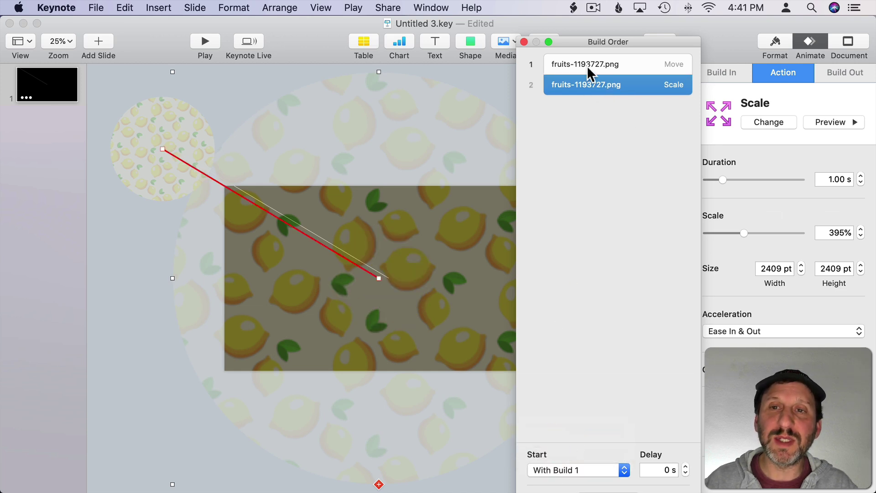
pyautogui.click(839, 120)
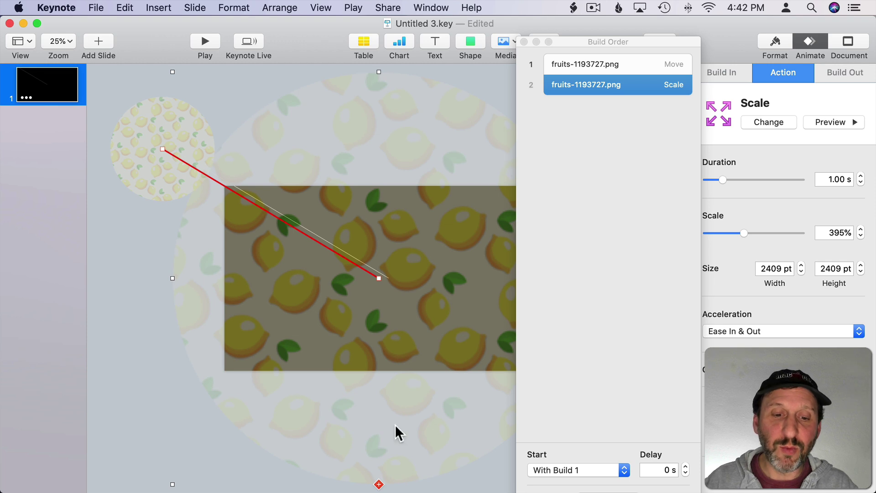
# Add an Opacity action to the circle that starts after the Scale build
pyautogui.click(379, 484)
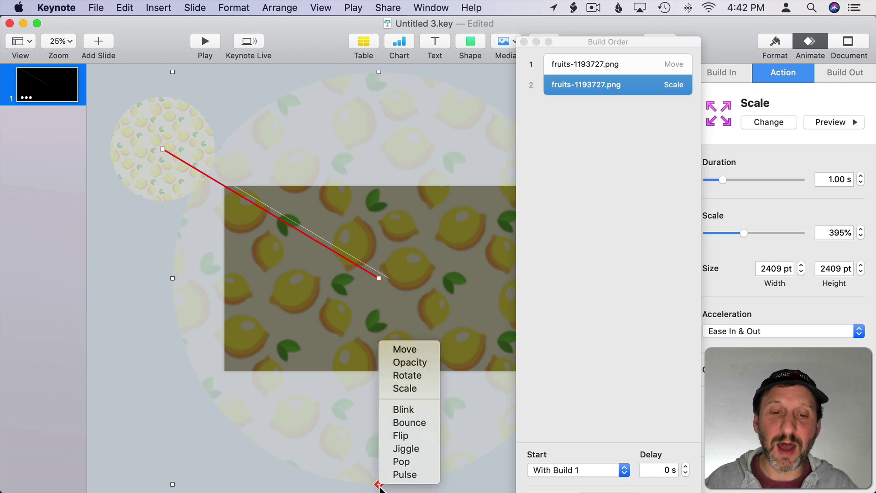
pyautogui.click(415, 361)
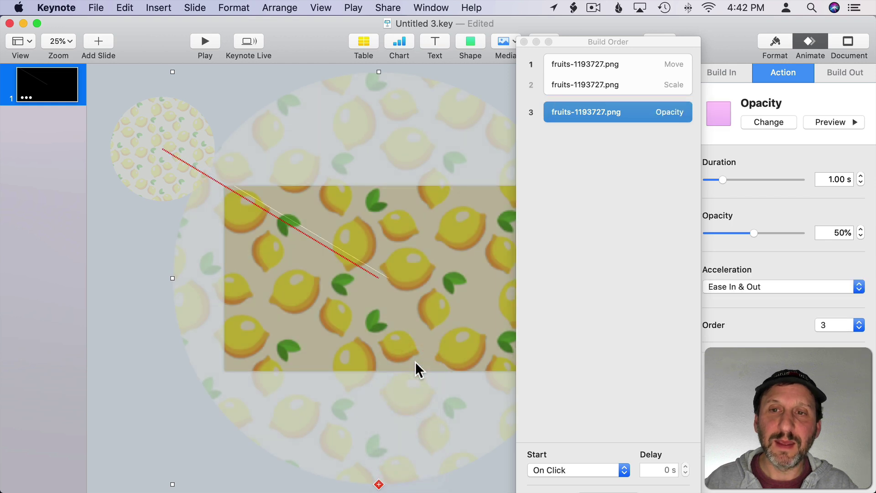
pyautogui.click(557, 465)
pyautogui.click(560, 450)
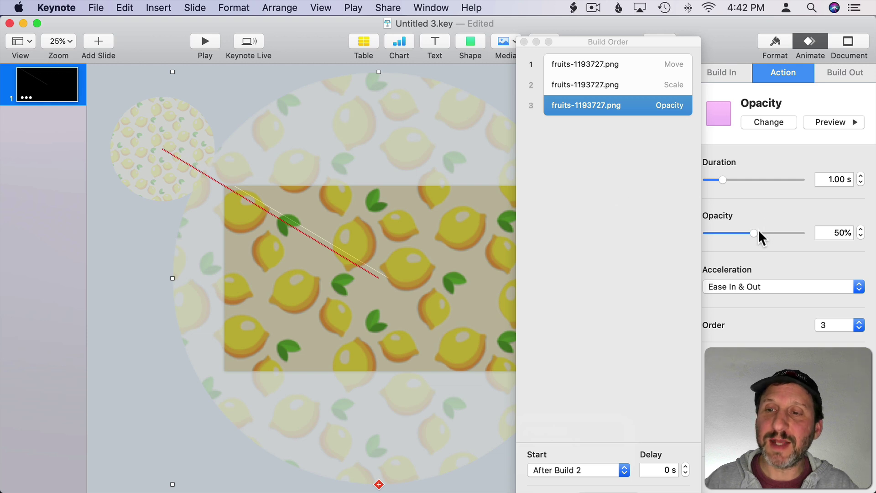
# Set the Opacity action to 0% and review the Move, Scale and Opacity builds
pyautogui.moveTo(656, 47); pyautogui.dragTo(613, 42)
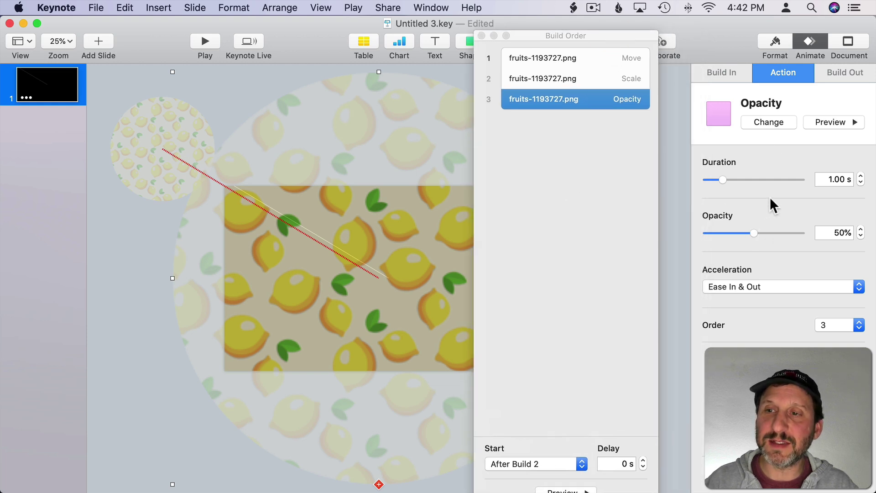
pyautogui.moveTo(754, 229); pyautogui.dragTo(688, 231)
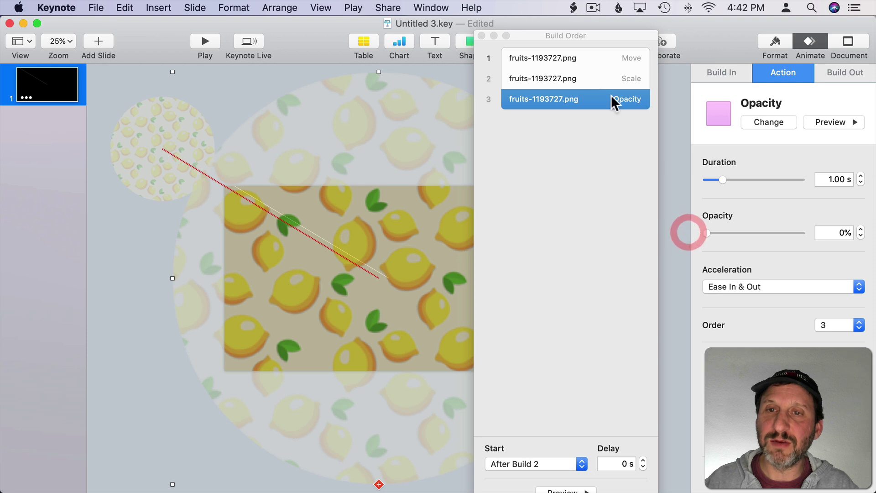
pyautogui.click(586, 64)
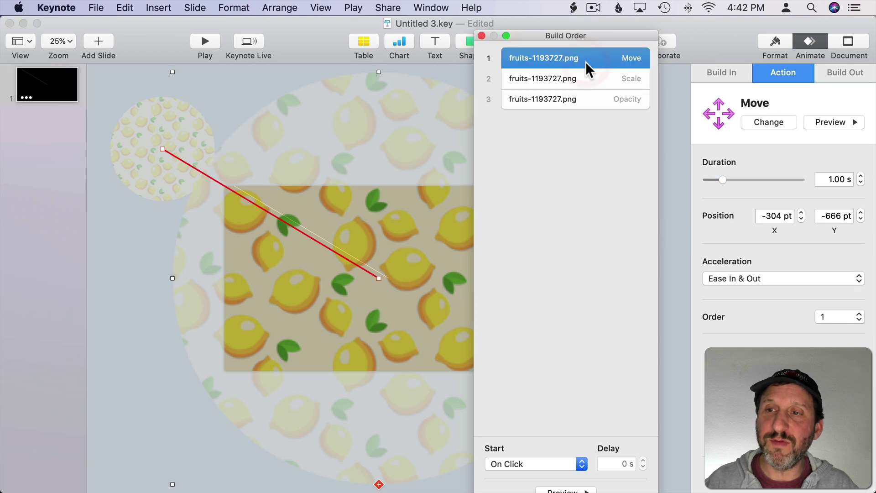
pyautogui.click(569, 78)
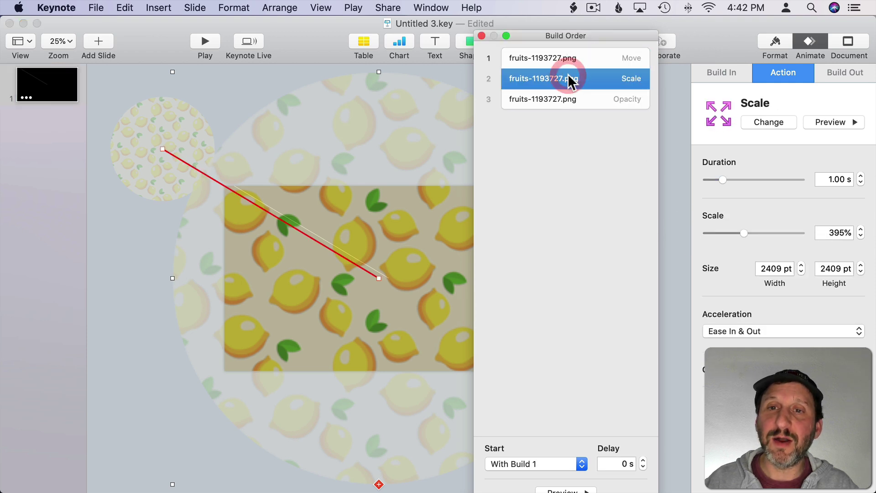
pyautogui.click(549, 94)
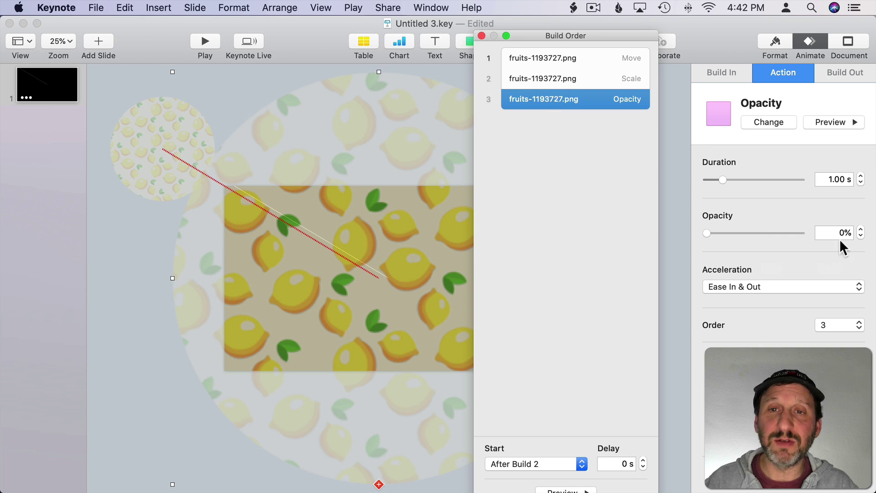
# Set the Move build's acceleration to None, step through the other builds, and preview
pyautogui.click(576, 59)
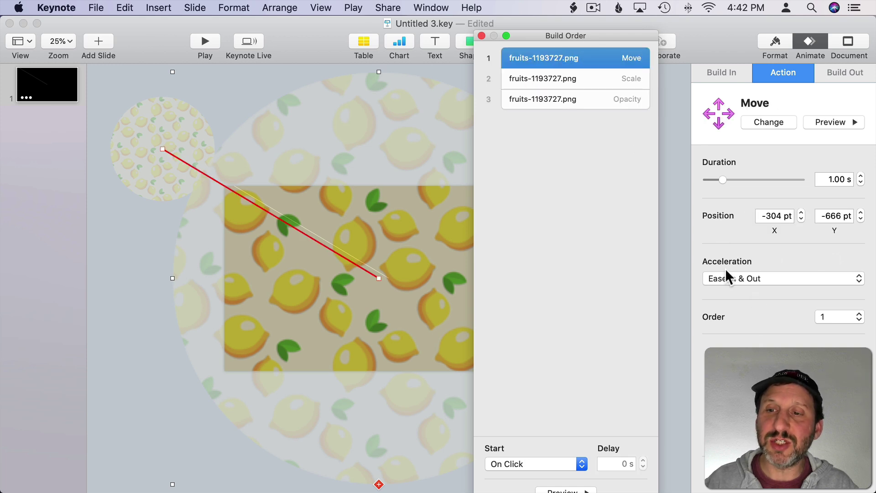
pyautogui.click(751, 278)
pyautogui.click(745, 278)
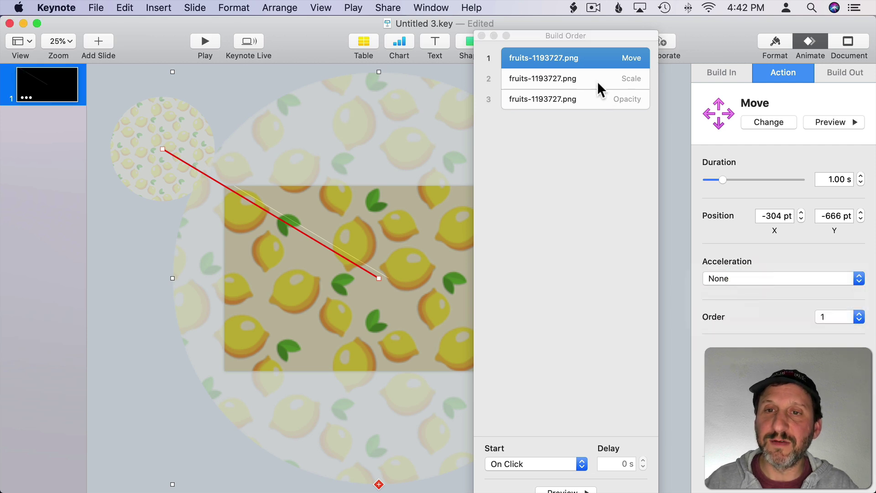
pyautogui.click(595, 79)
pyautogui.press('Down')
pyautogui.click(834, 120)
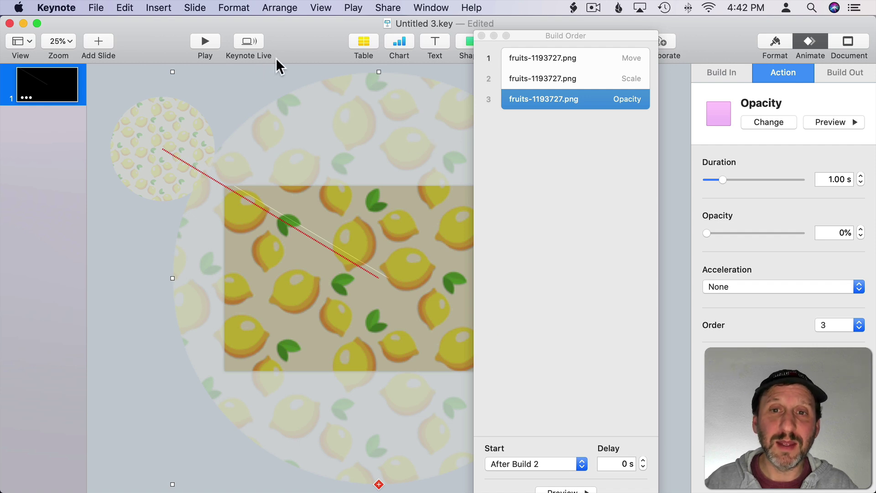
# Set the slide background to No Fill and delete the diagonal guide line
pyautogui.click(481, 35)
pyautogui.click(634, 138)
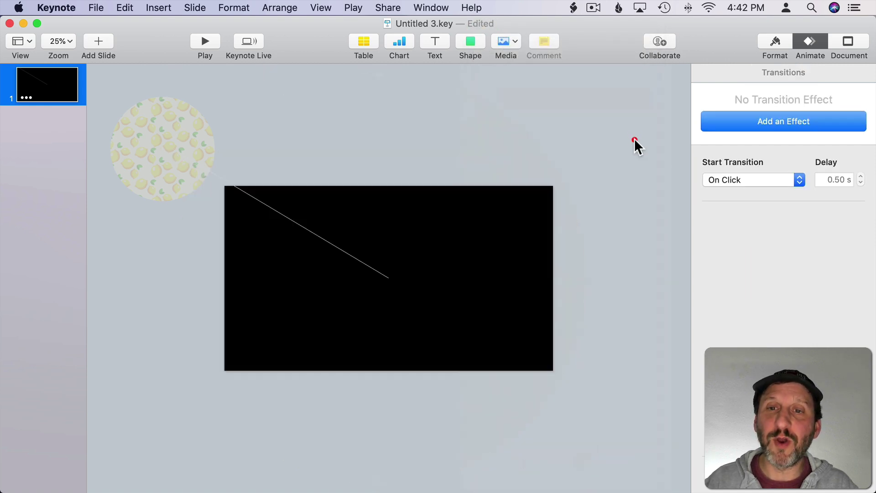
pyautogui.click(770, 41)
pyautogui.click(741, 264)
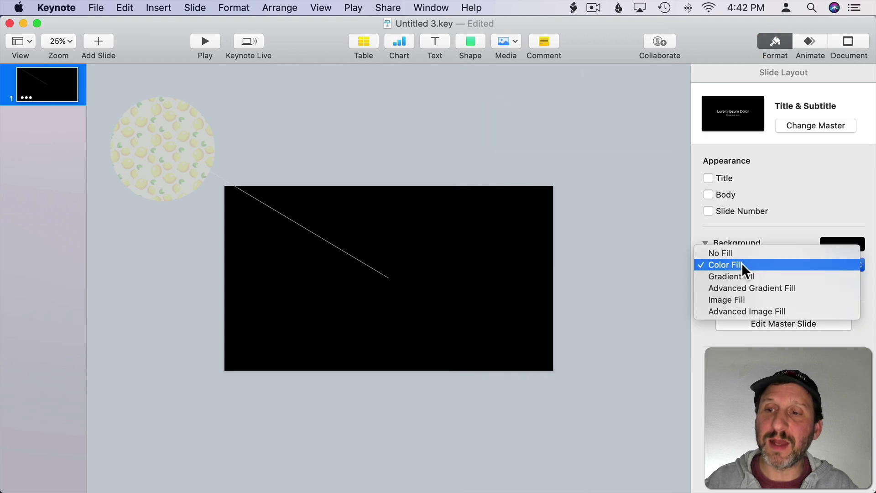
pyautogui.click(738, 251)
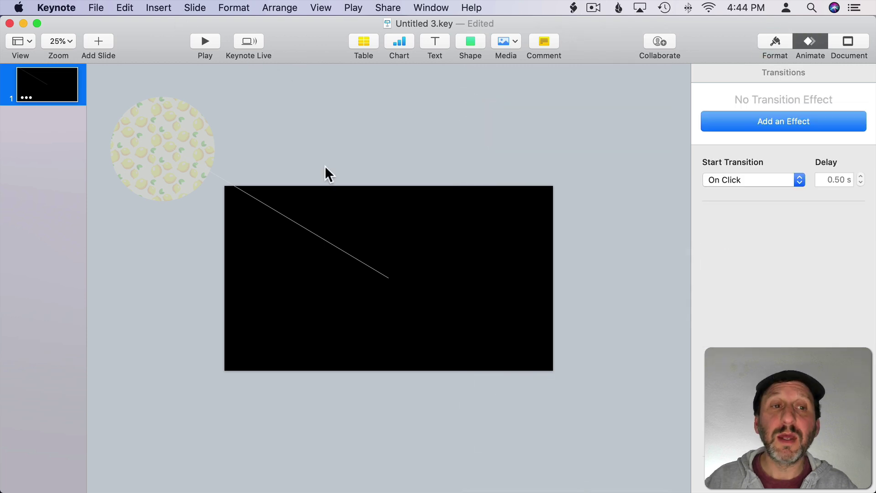
pyautogui.click(222, 178)
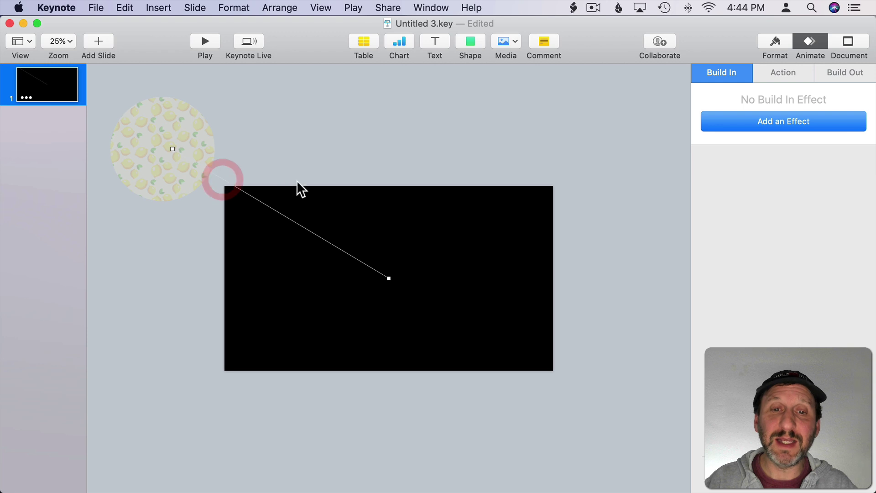
pyautogui.press('Delete')
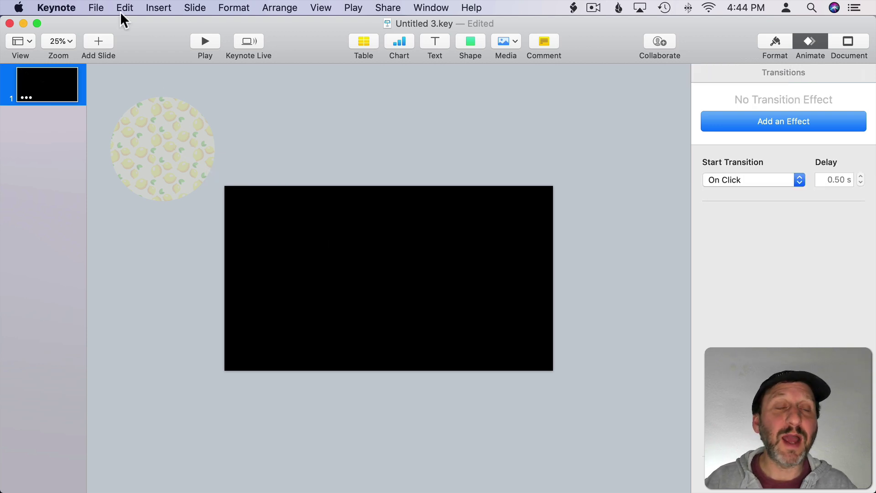
# Start a movie export with slide and build timings set to 0
pyautogui.click(96, 8)
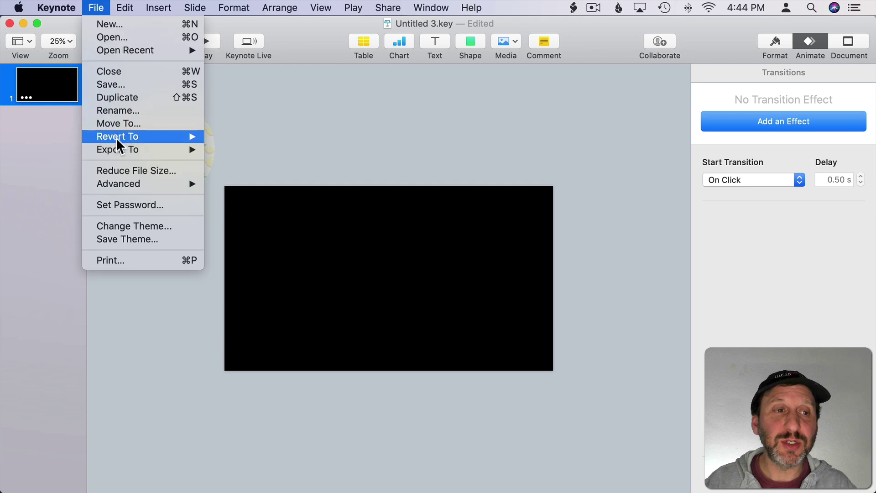
pyautogui.moveTo(126, 147)
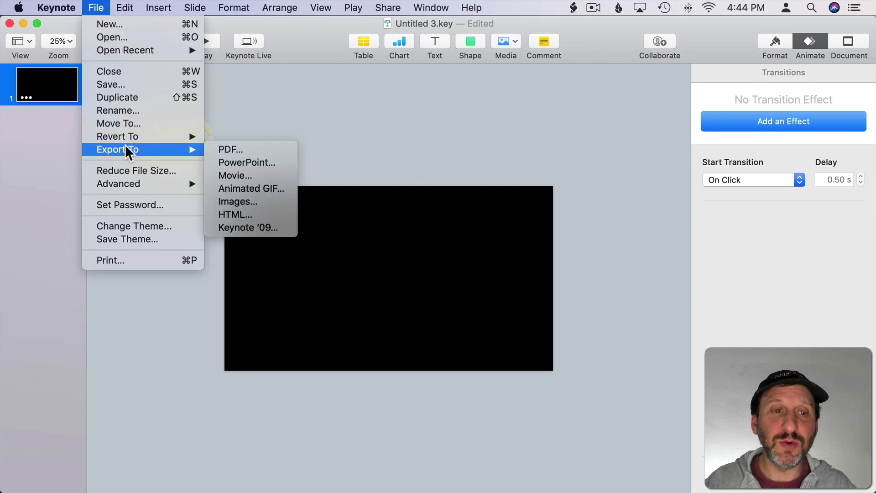
pyautogui.click(251, 175)
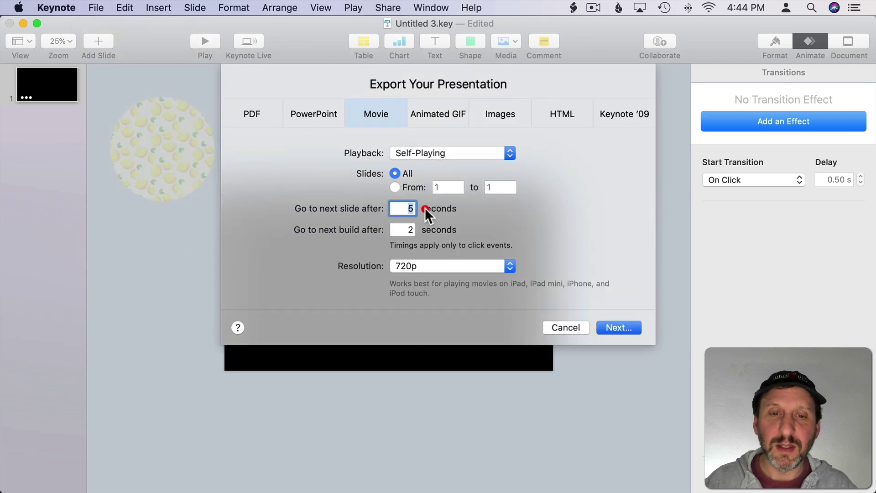
pyautogui.write('0')
pyautogui.press('Tab')
pyautogui.write('0')
# Use custom 1920×1080 resolution, Apple ProRes 4444 and transparent backgrounds, then continue to saving
pyautogui.click(436, 265)
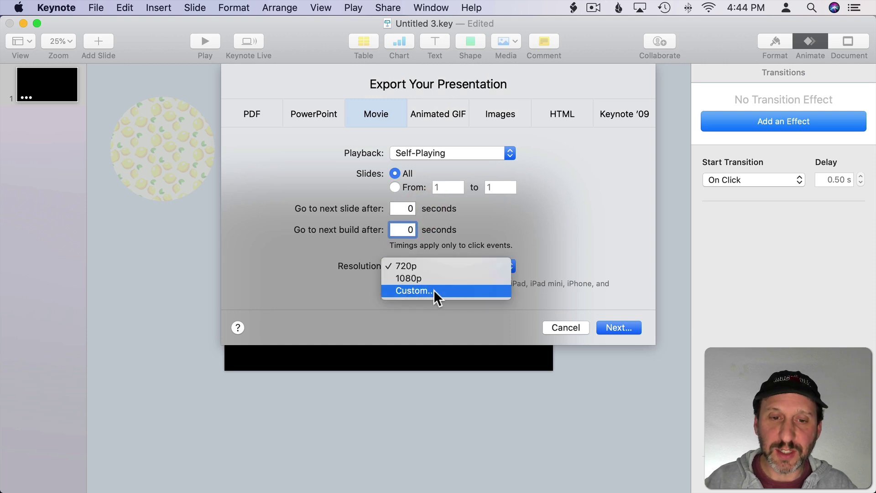
pyautogui.click(433, 291)
pyautogui.doubleClick(396, 288)
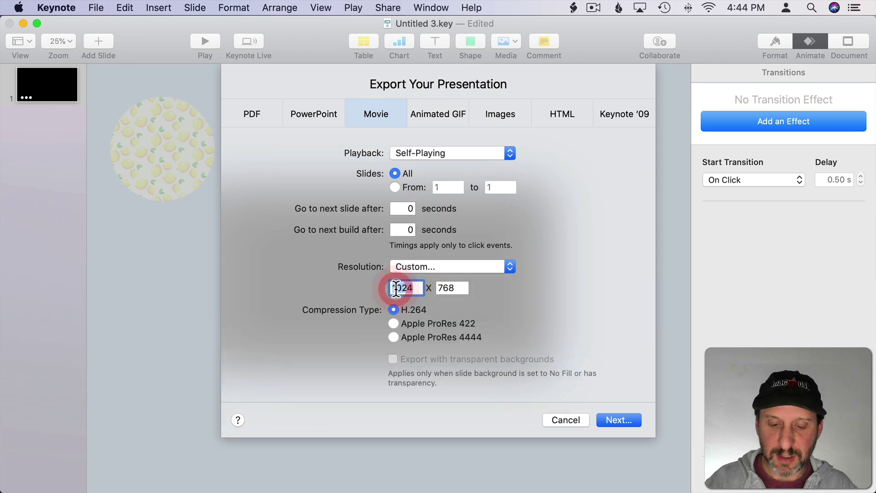
pyautogui.write('1920')
pyautogui.press('Tab')
pyautogui.write('1080')
pyautogui.click(392, 334)
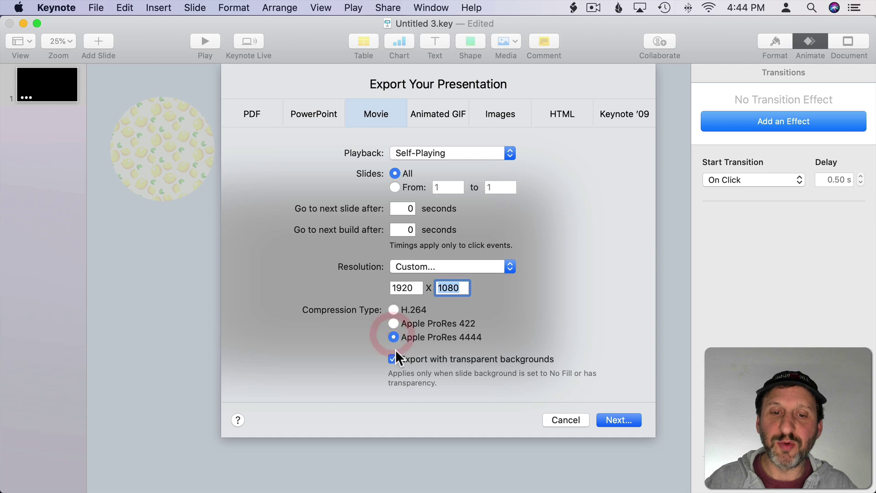
pyautogui.click(393, 359)
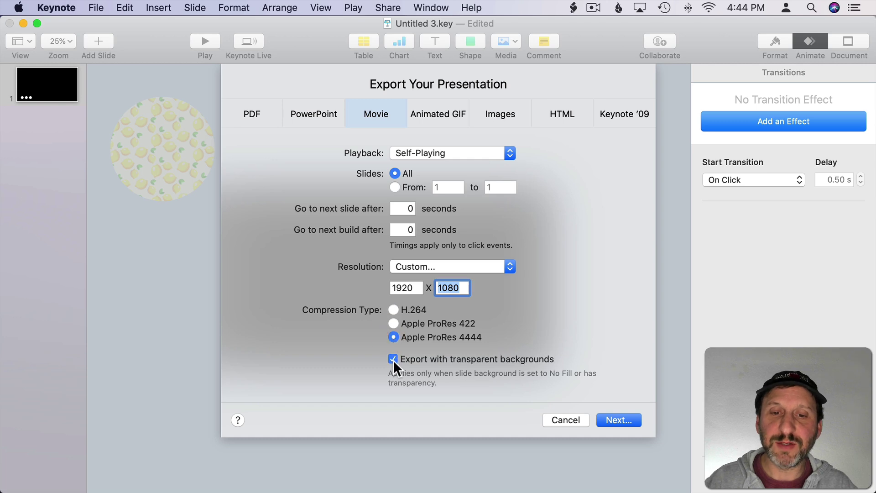
pyautogui.click(620, 423)
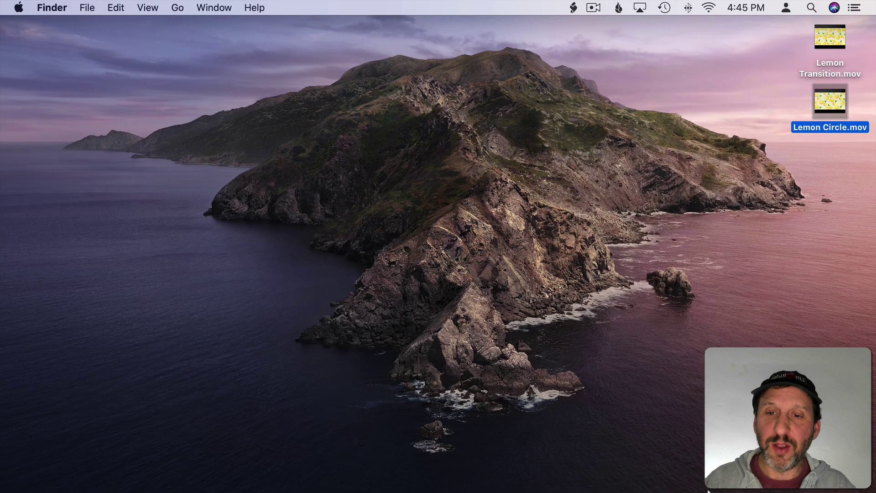
# Switch to iMovie and delete the old diagonal lemon overlay clip
pyautogui.moveTo(751, 490)
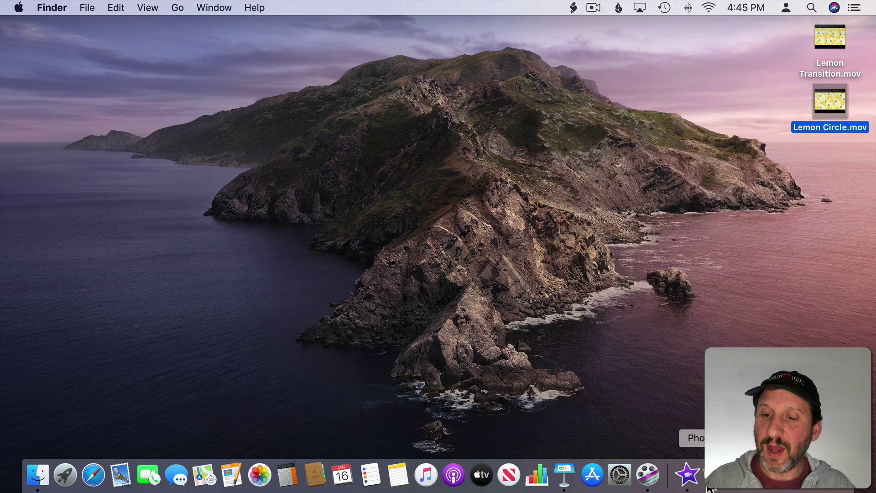
pyautogui.click(686, 475)
pyautogui.click(377, 347)
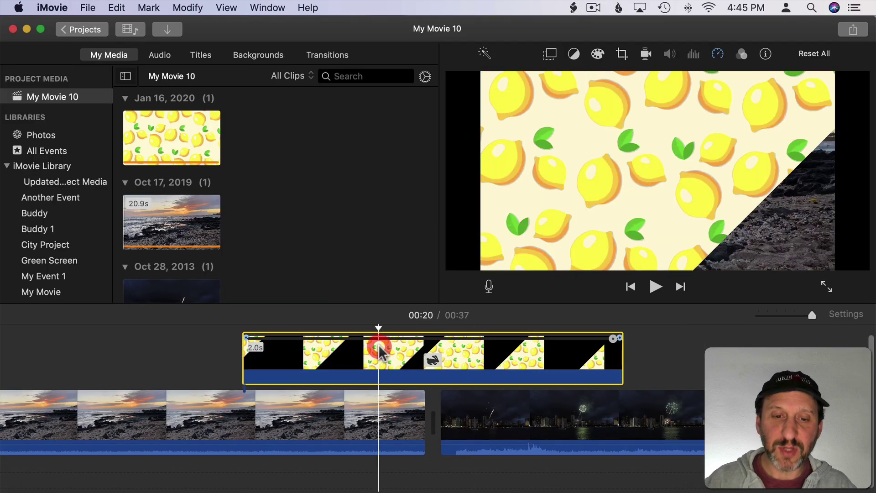
pyautogui.press('Delete')
# Add Lemon Circle.mov above the beach clip, slide it over the cut, and play it
pyautogui.moveTo(707, 25); pyautogui.dragTo(608, 28)
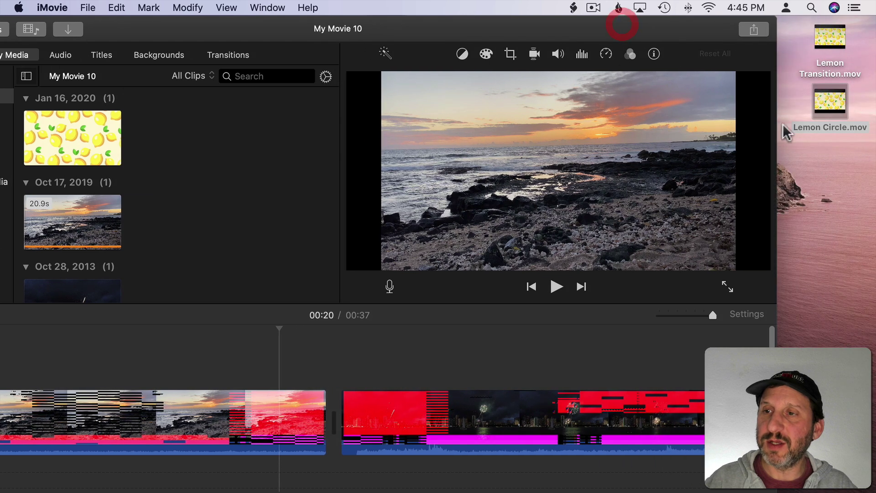
pyautogui.moveTo(830, 105); pyautogui.dragTo(218, 361)
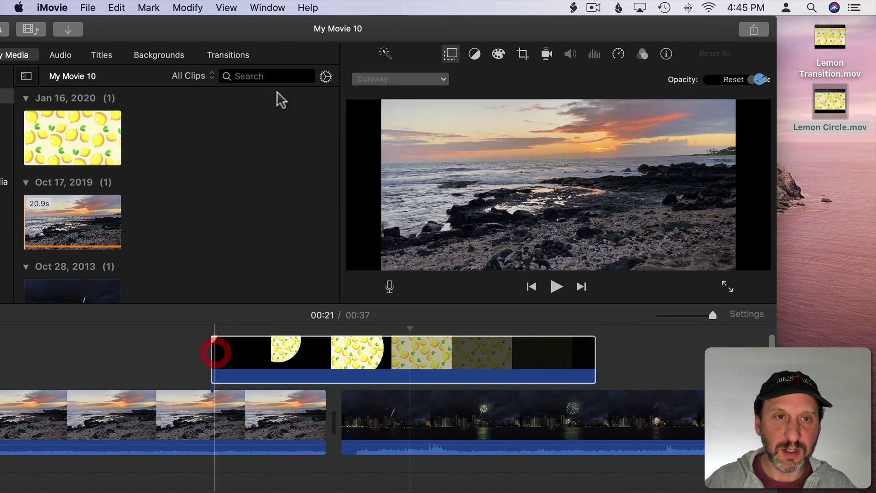
pyautogui.moveTo(270, 33); pyautogui.dragTo(389, 28)
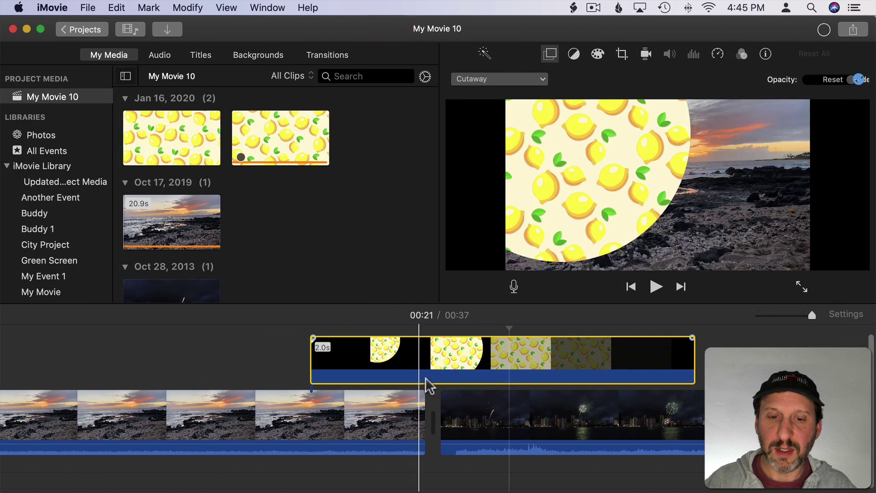
pyautogui.moveTo(426, 382); pyautogui.dragTo(371, 372)
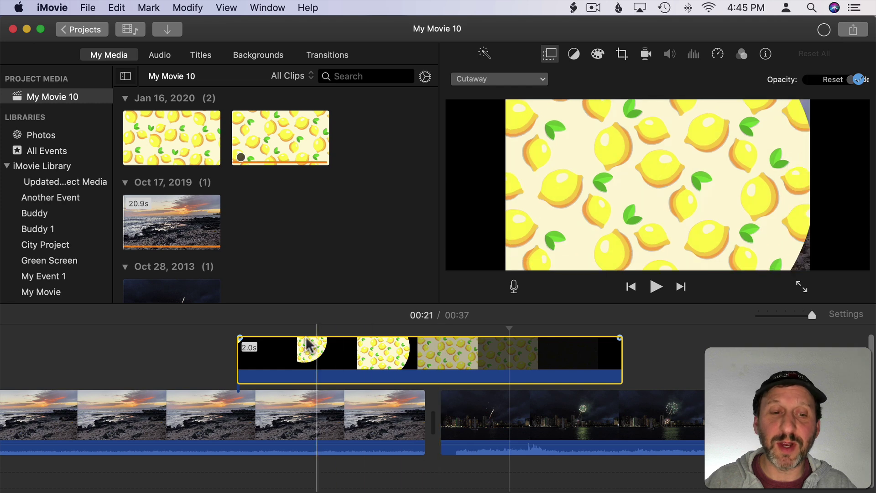
pyautogui.click(222, 344)
pyautogui.press('space')
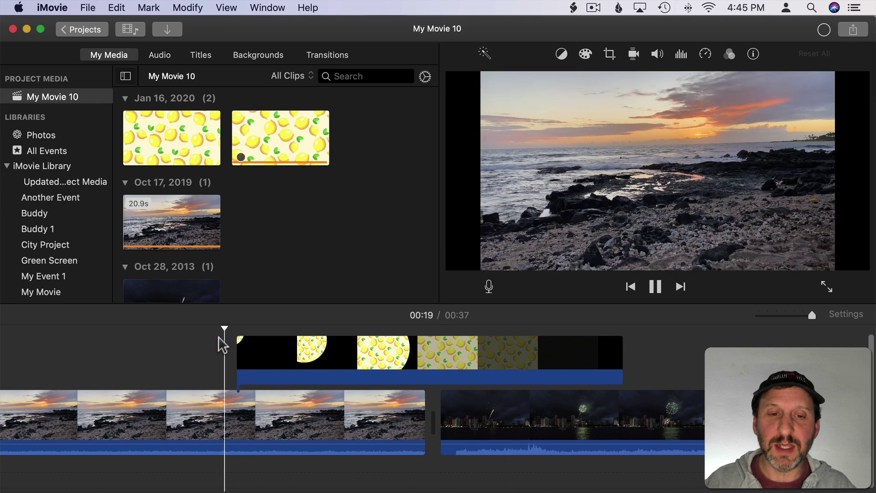